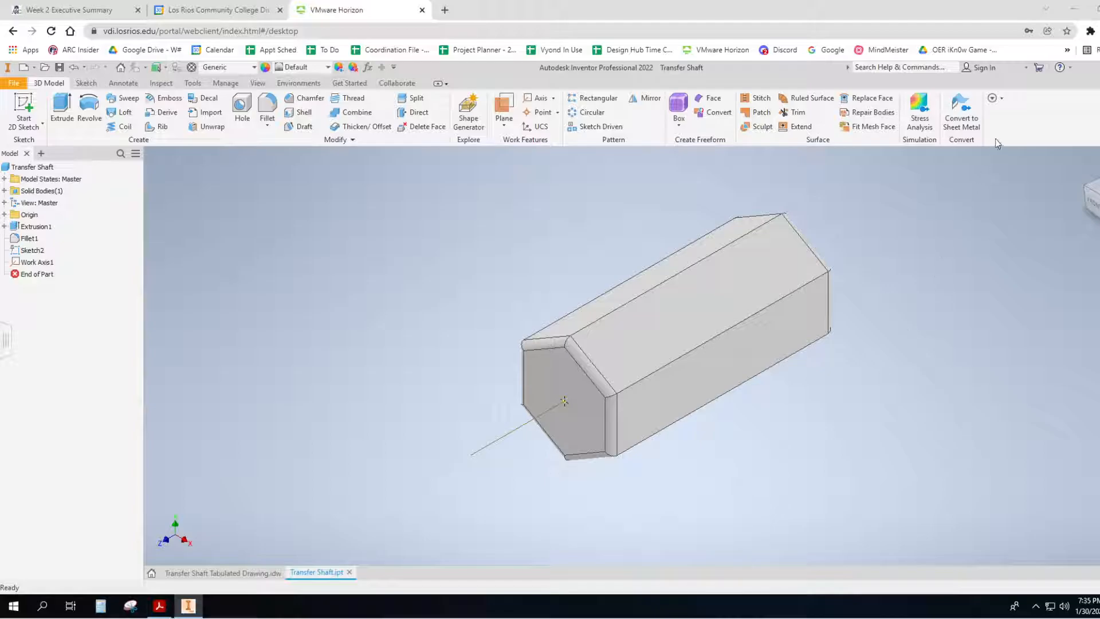
Add the Parameters command group to the part modeling ribbon
left_click(1000, 99)
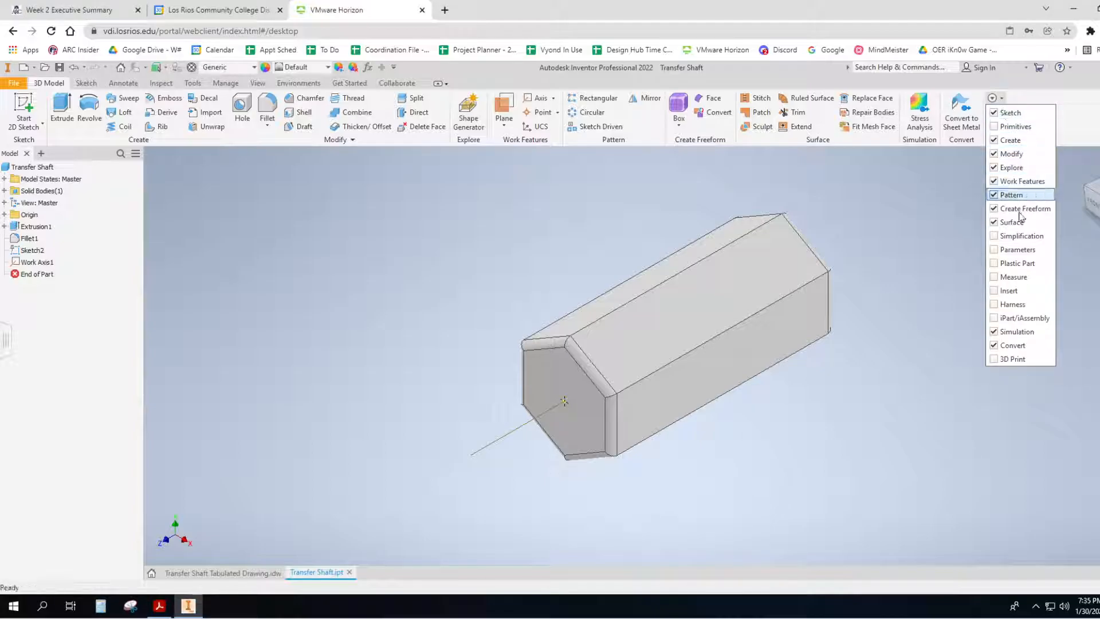
left_click(1011, 252)
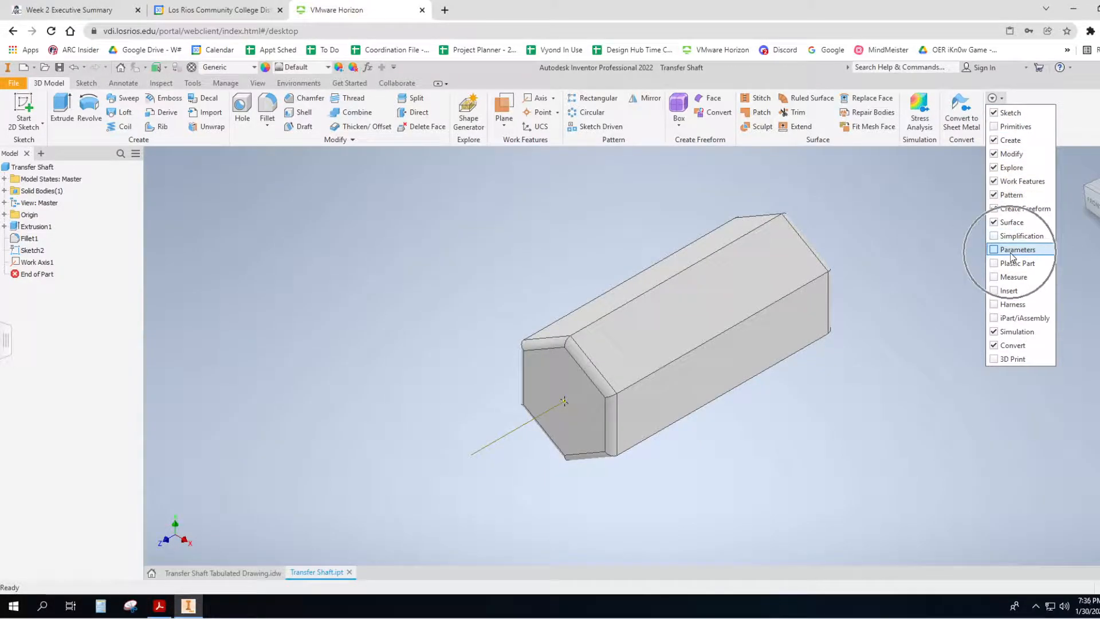
left_click(922, 248)
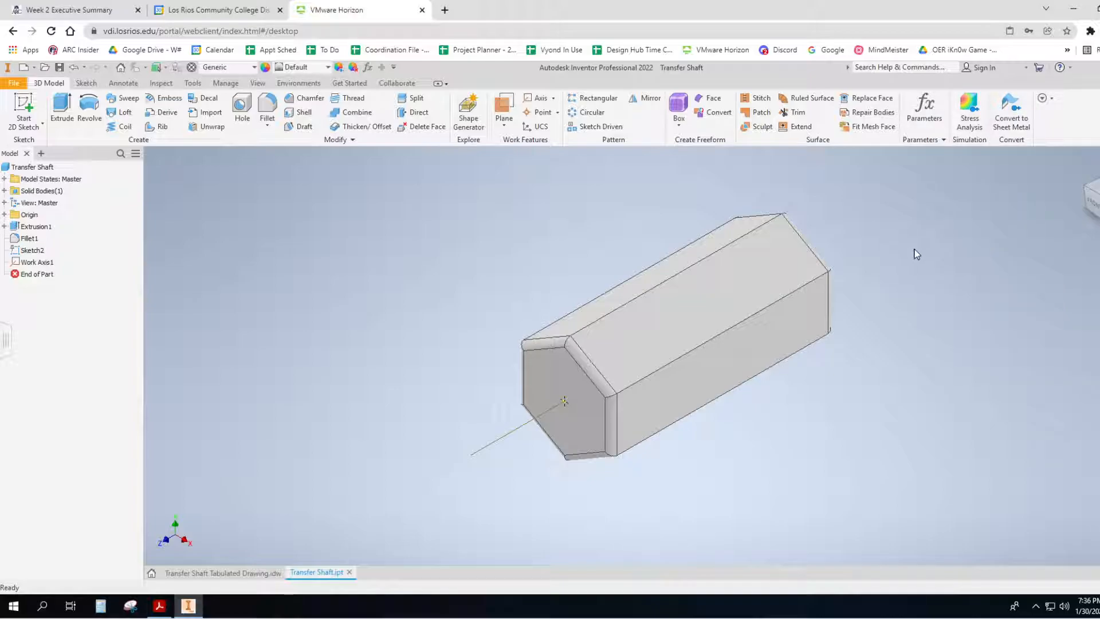
Review the shaft's model and reference parameters with their comments in the Parameters table, and close it
left_click(929, 120)
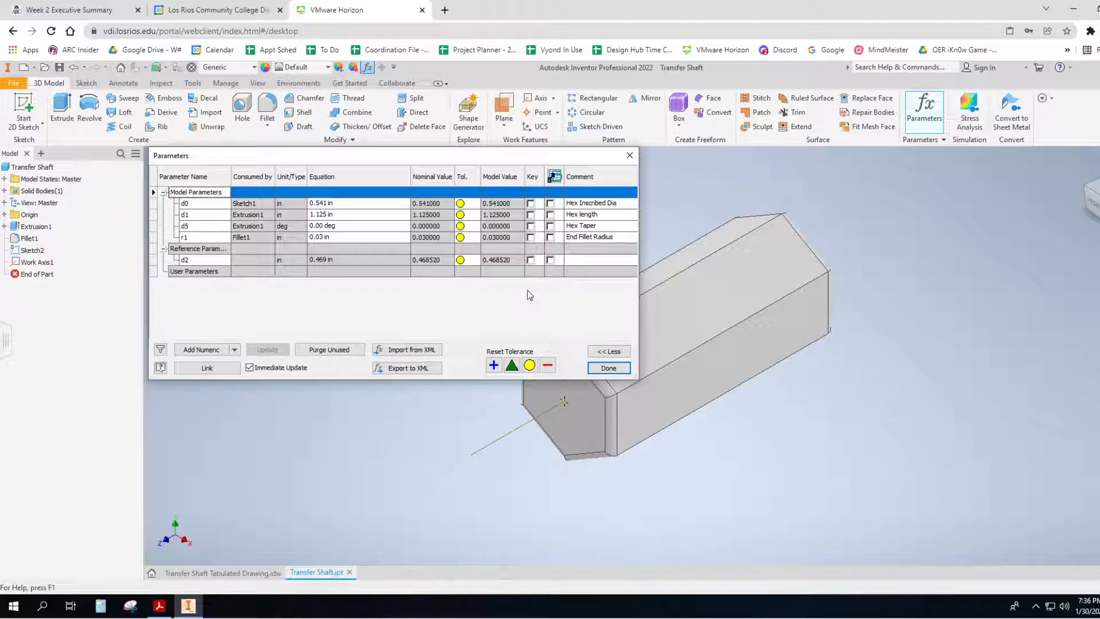
left_click(663, 363)
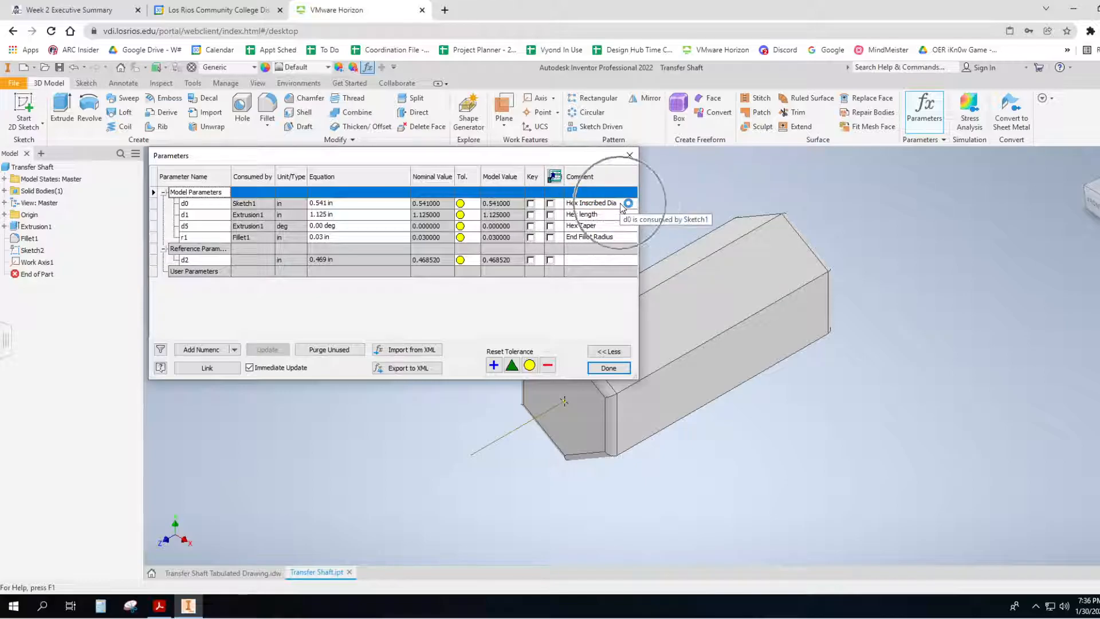
left_click(629, 155)
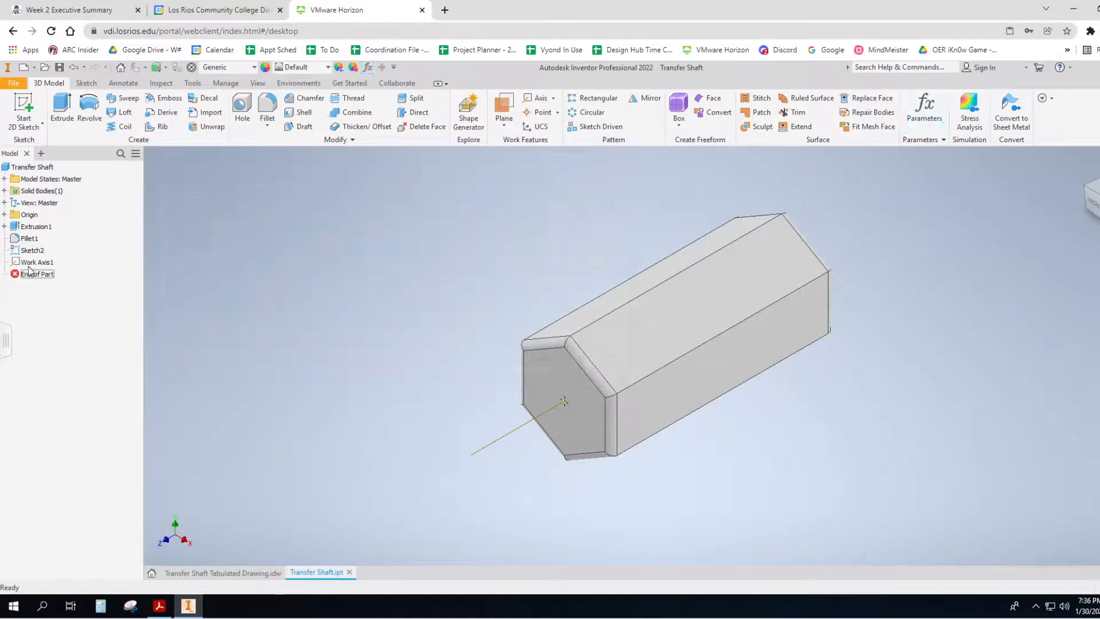
Open Sketch1 of Extrusion1, examine the hexagon's circle diameter and its across-flats reference dimension, and finish the sketch
left_click(5, 226)
left_click(38, 239)
double_click(38, 239)
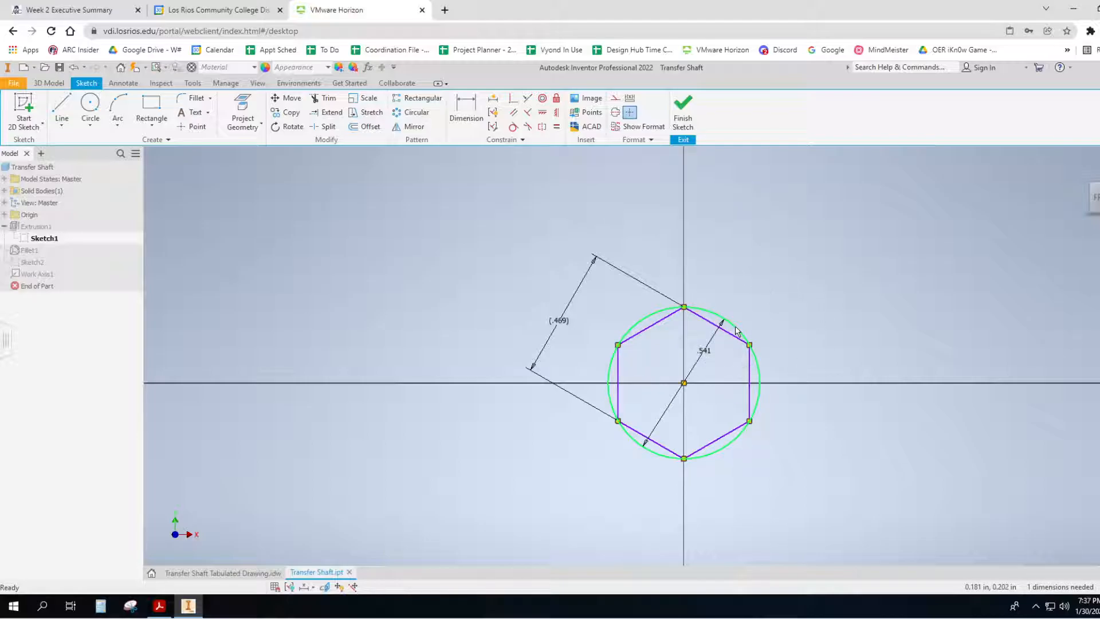
left_click(560, 324)
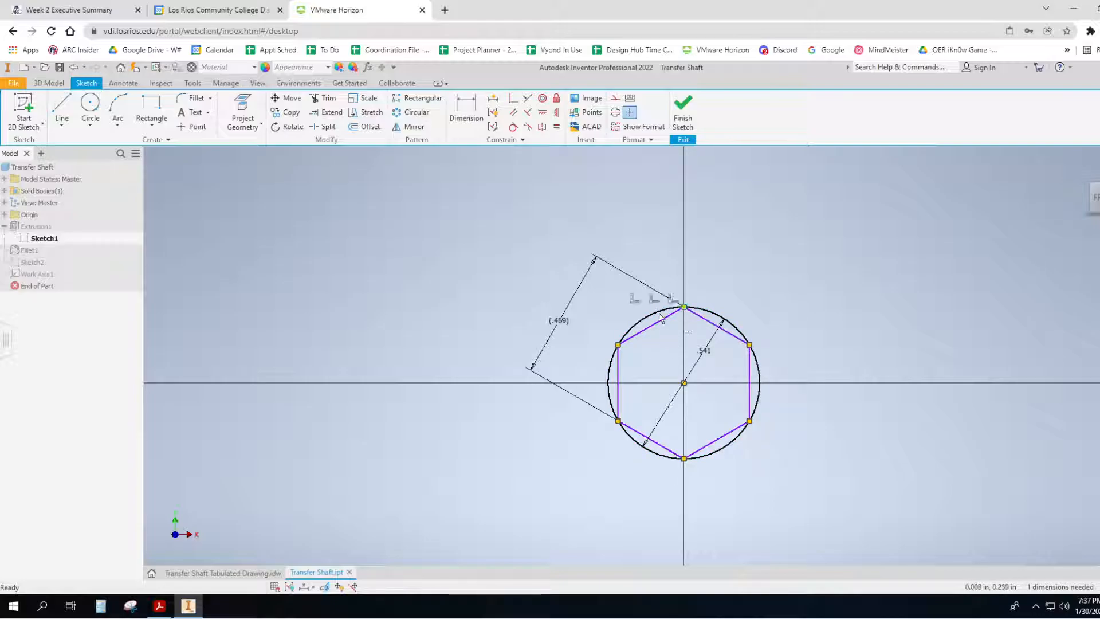
left_click(570, 329)
left_click(720, 319)
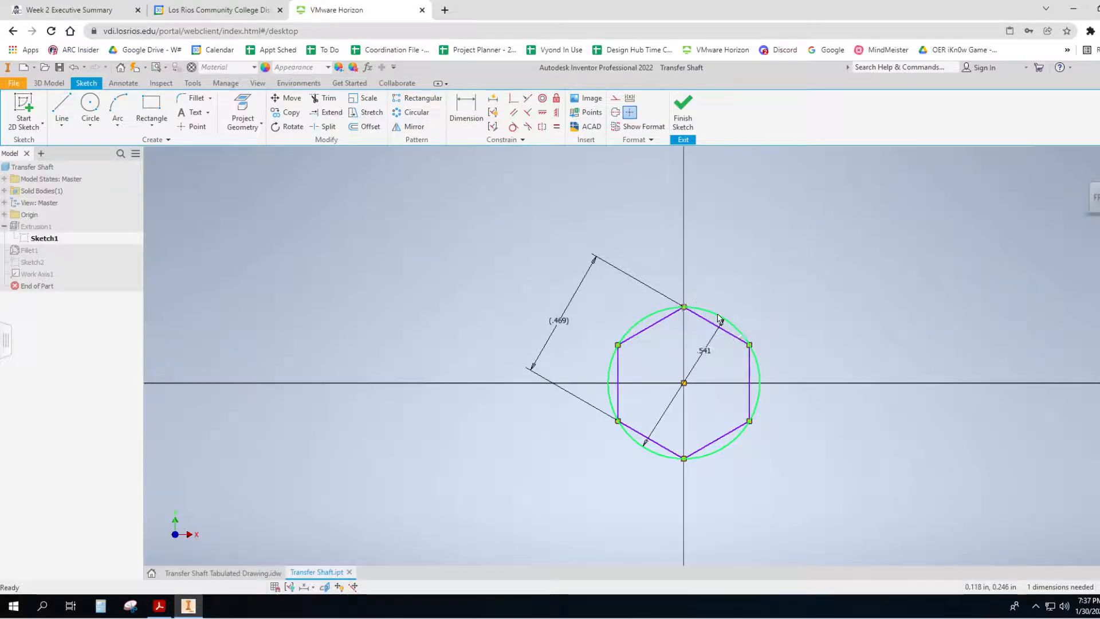
left_click(705, 353)
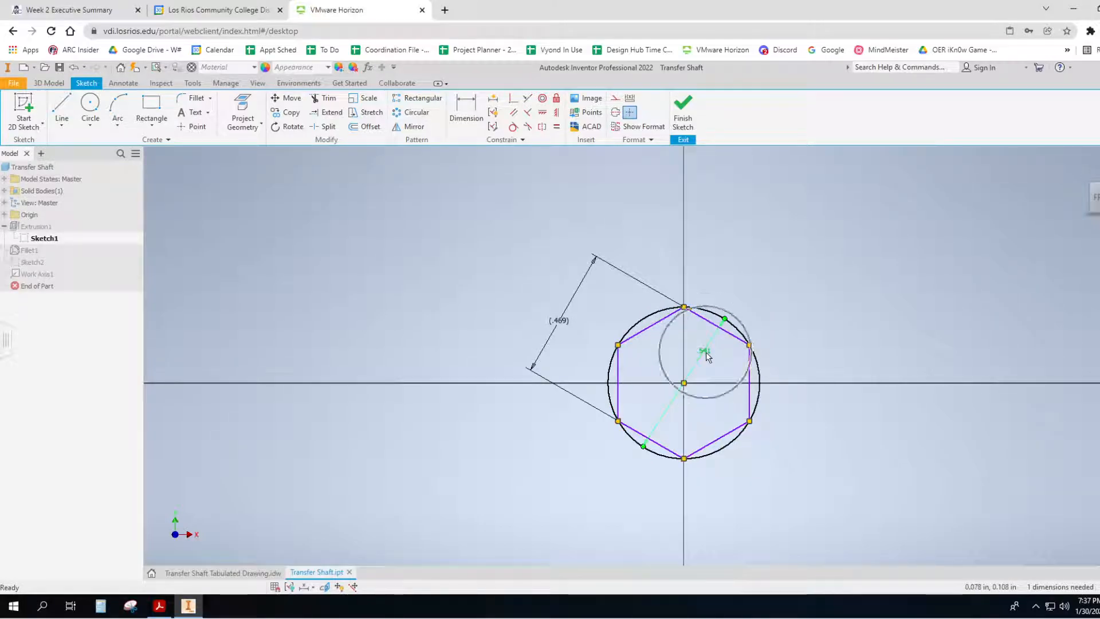
left_click(707, 355)
left_click(706, 353)
left_click(560, 323)
left_click(560, 323)
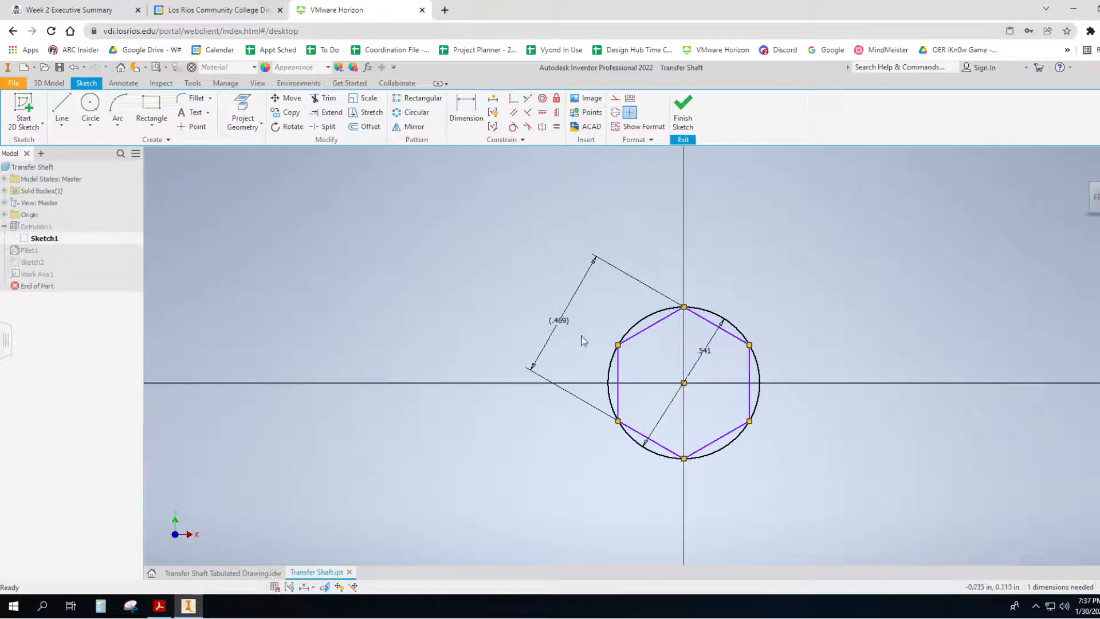
left_click(566, 327)
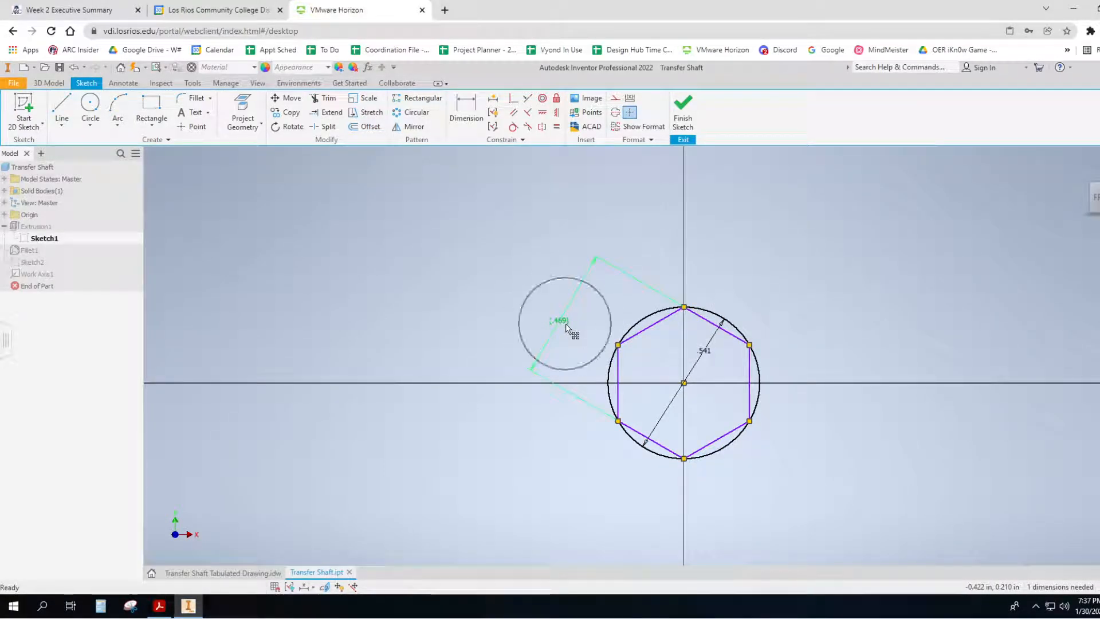
left_click(683, 106)
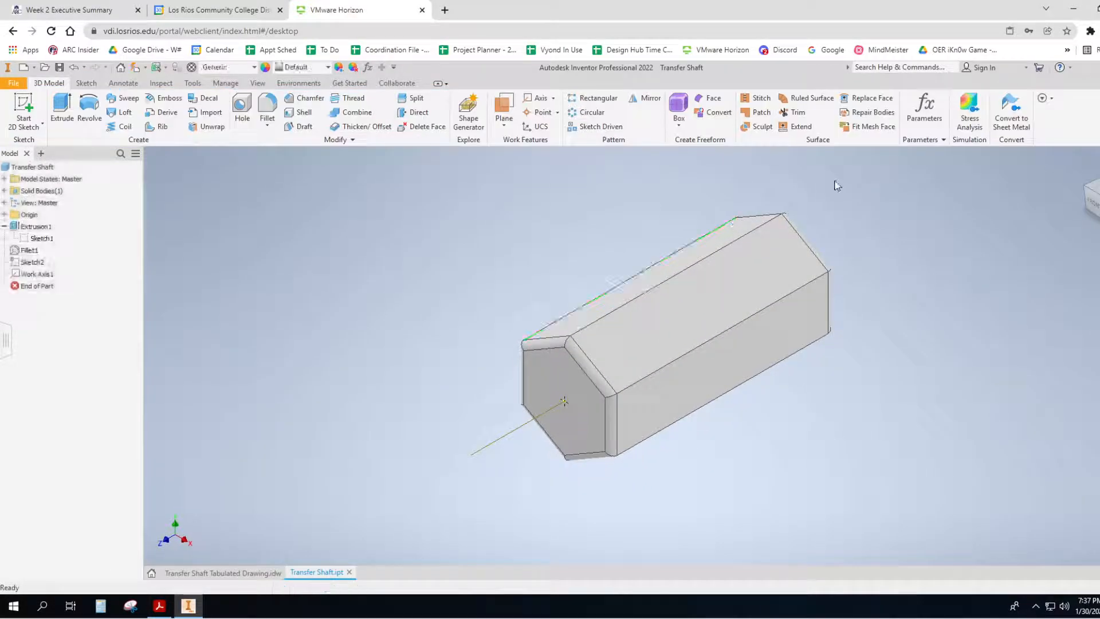
Examine the equations and comments of d0, d1, d5, r1 and the reference parameter d2 in the Parameters table
left_click(924, 117)
left_click(196, 208)
key("ctrl")
key("ctrl")
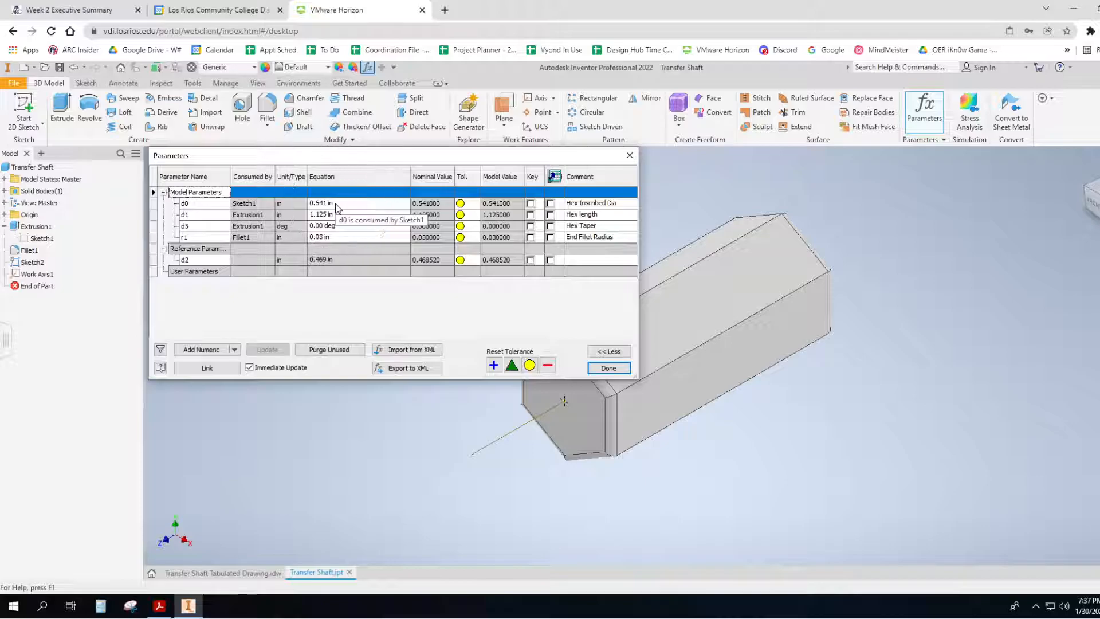
key("ctrl")
key("ctrl")
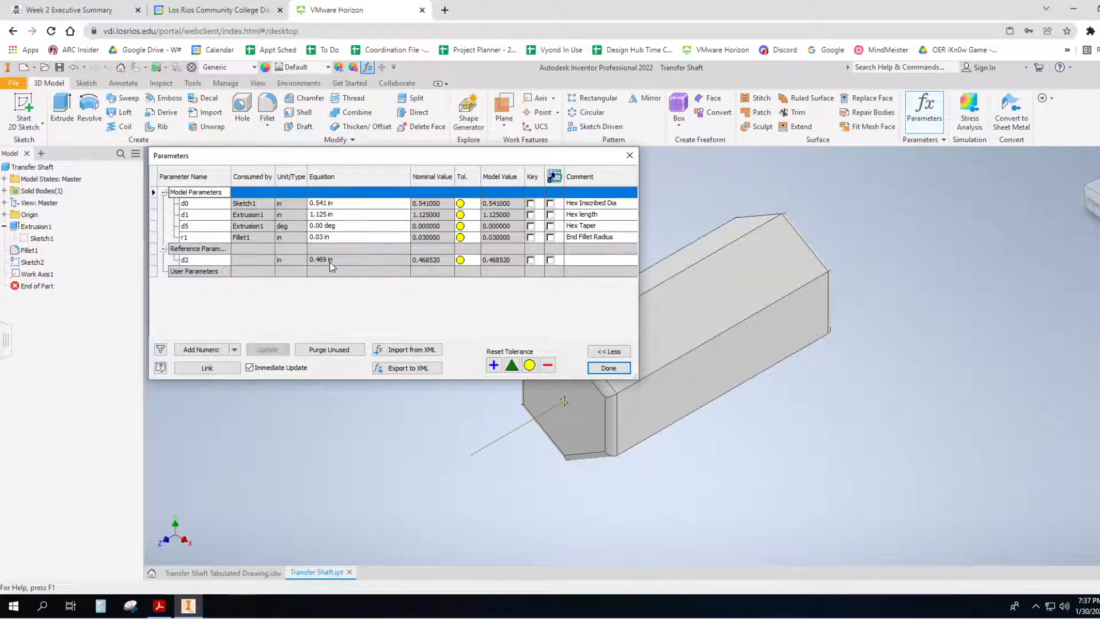
key("ctrl")
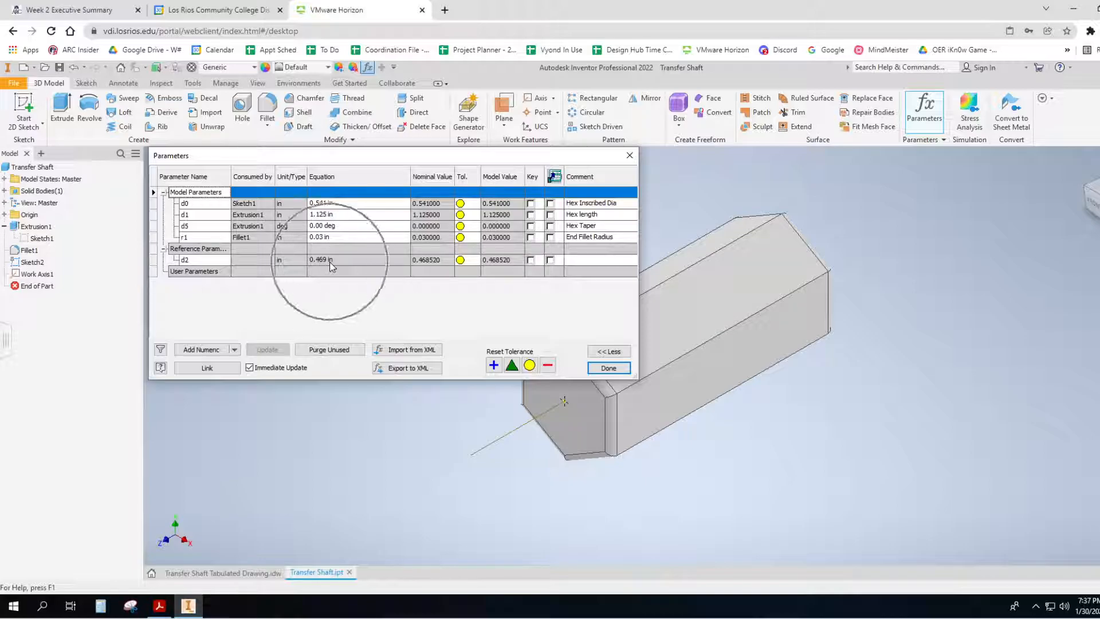
key("ctrl")
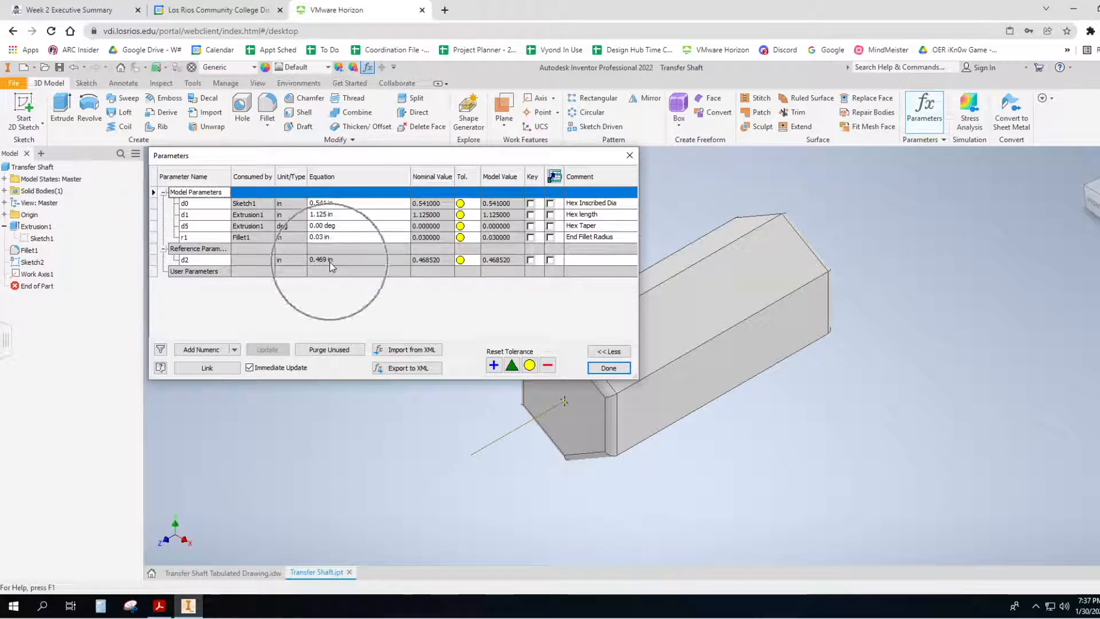
key("ctrl")
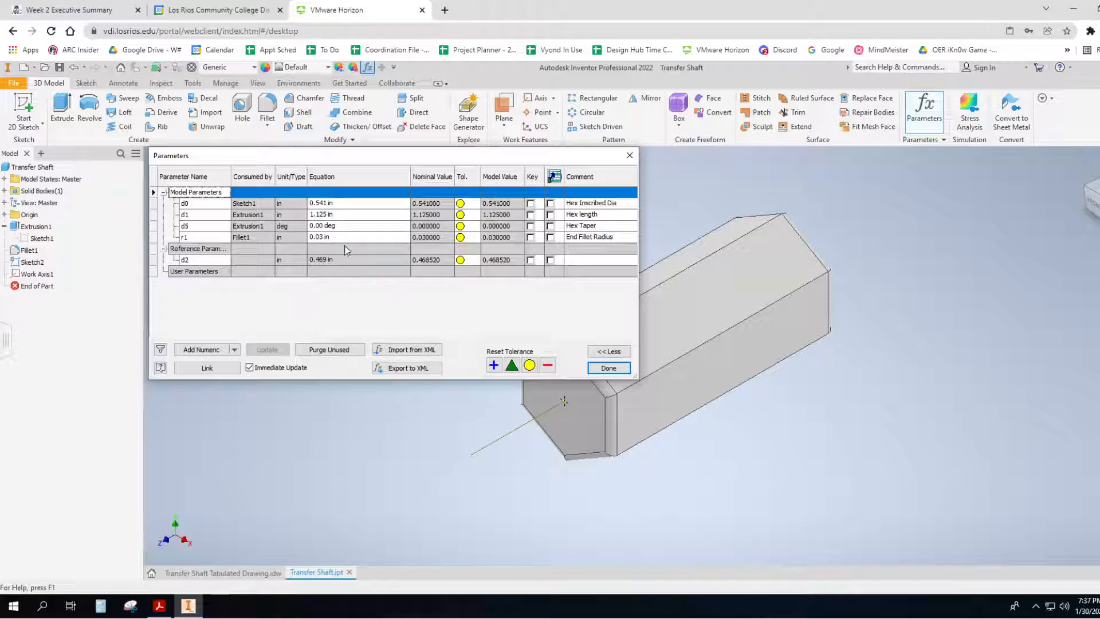
key("ctrl")
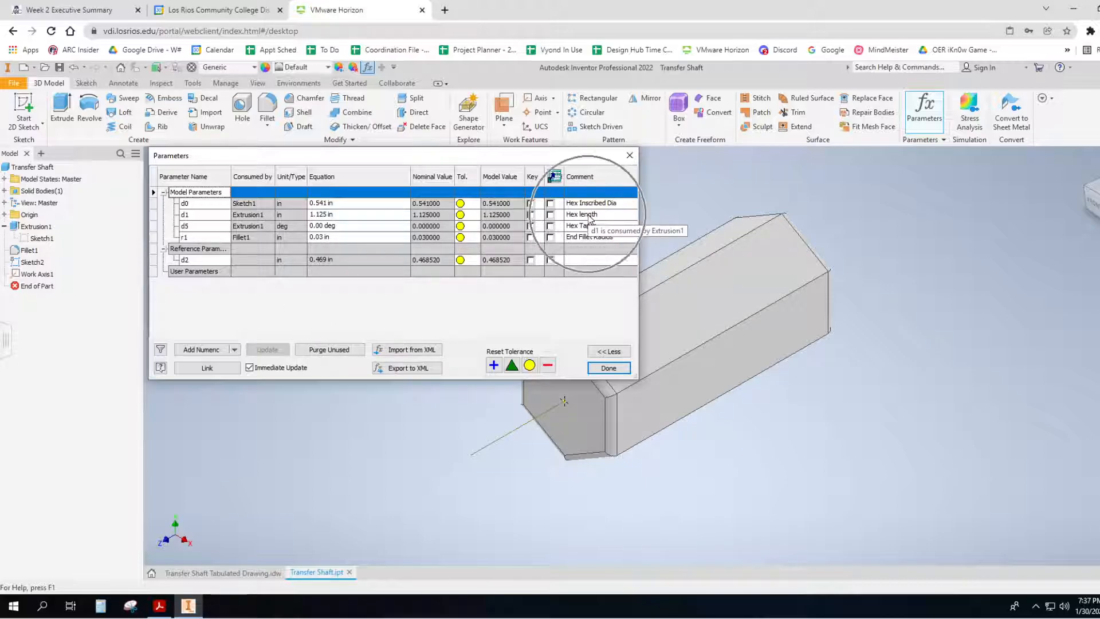
key("ctrl")
key("ctrl")
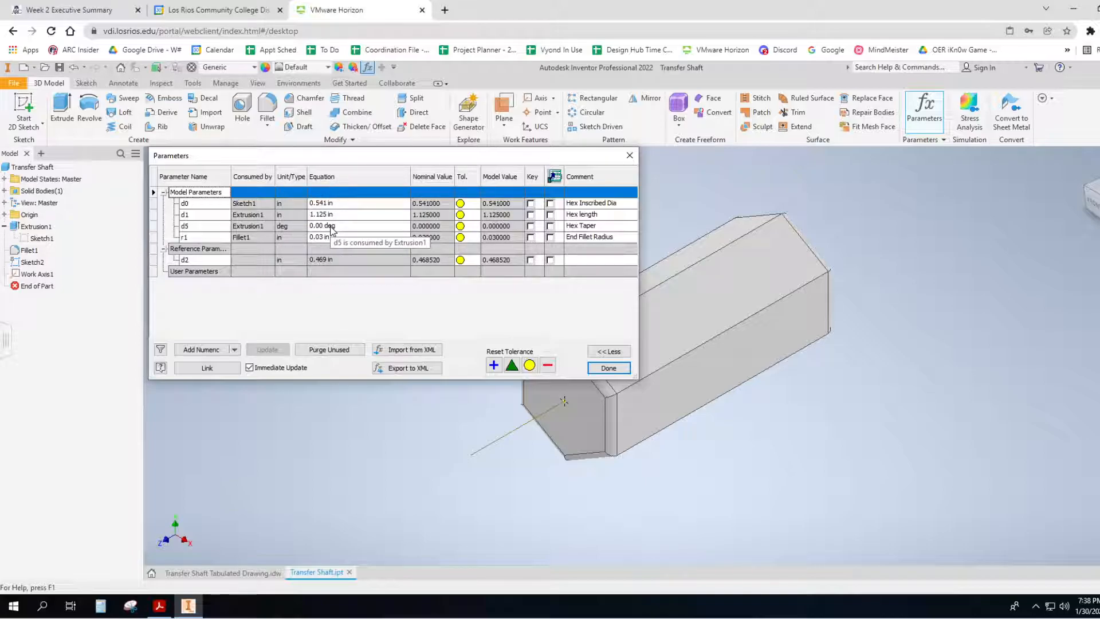
key("ctrl")
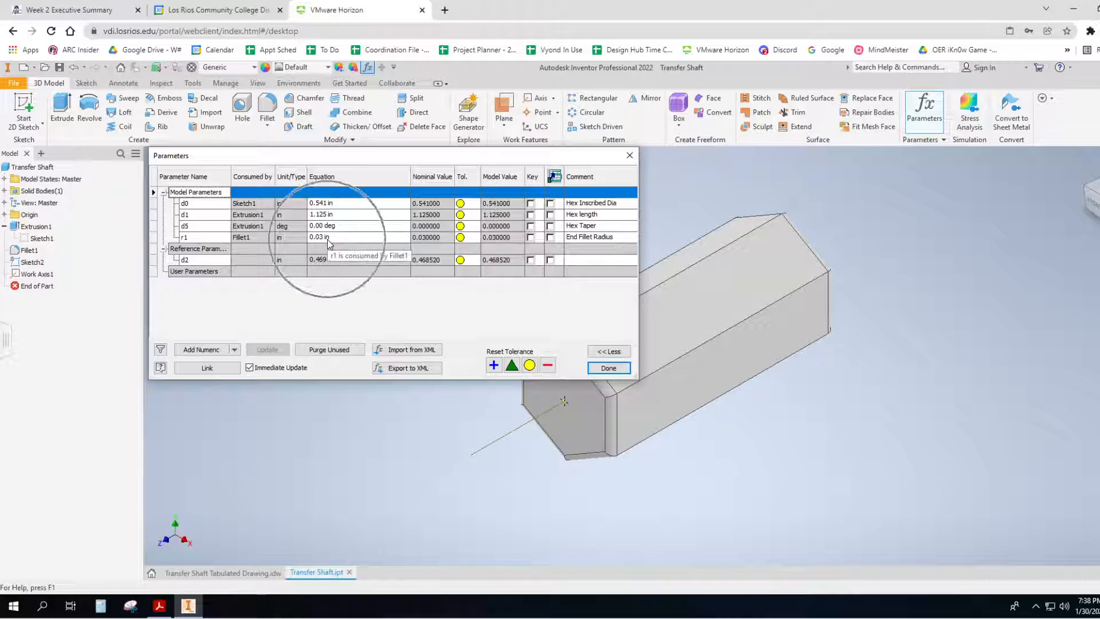
key("ctrl")
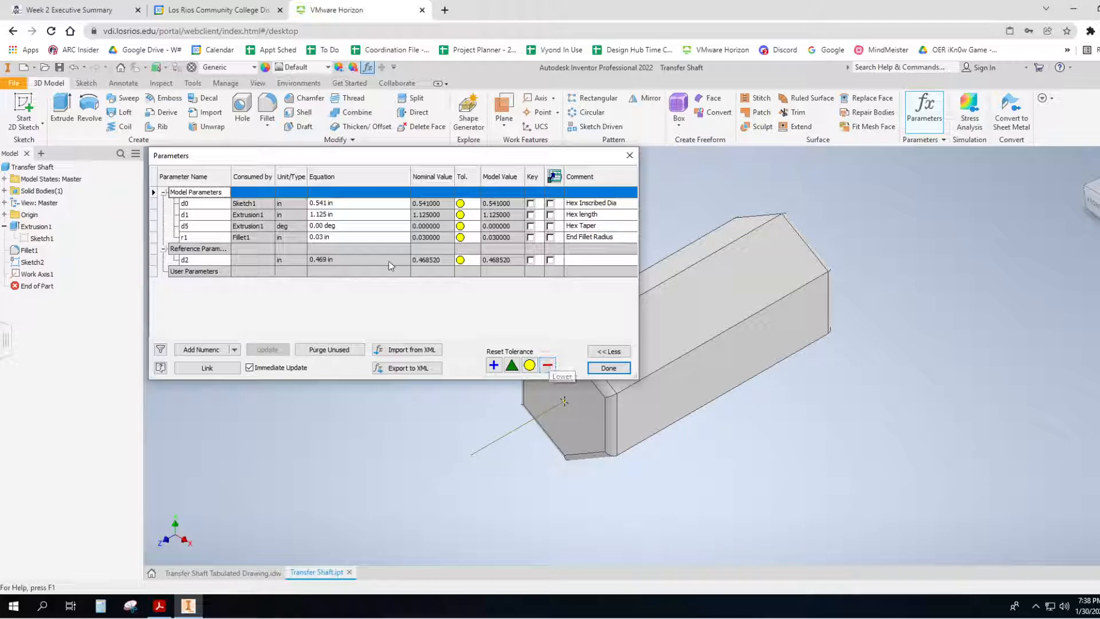
Set the hex inscribed diameter parameter d0 to 0.75 in and check the dependent reference parameter d2
left_click(351, 204)
left_click(352, 204)
left_click_drag(352, 204, 299, 201)
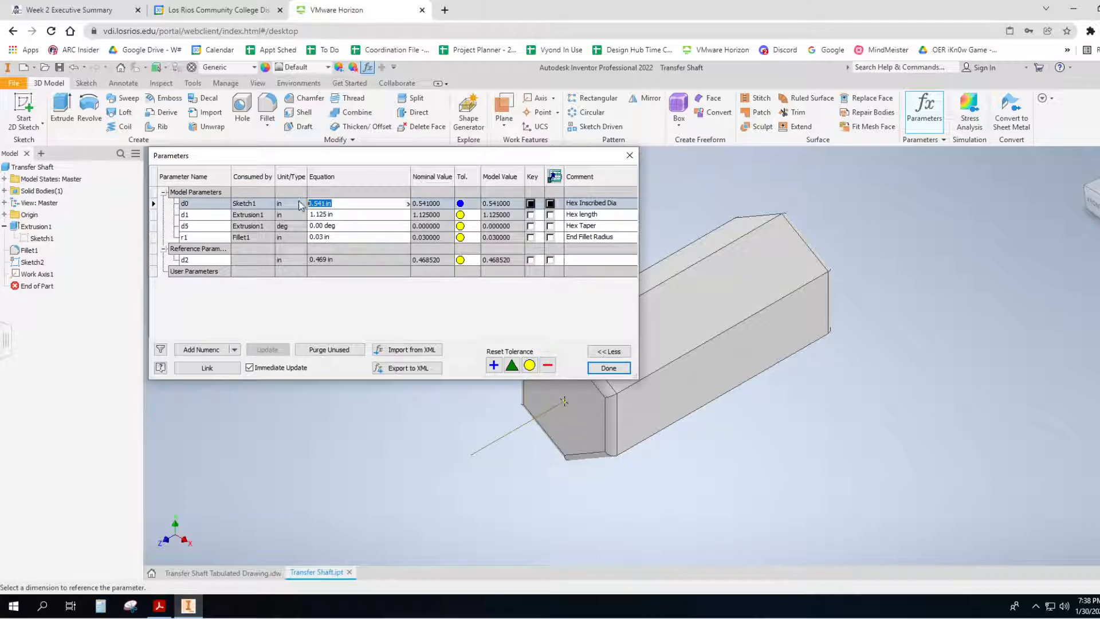
type(".")
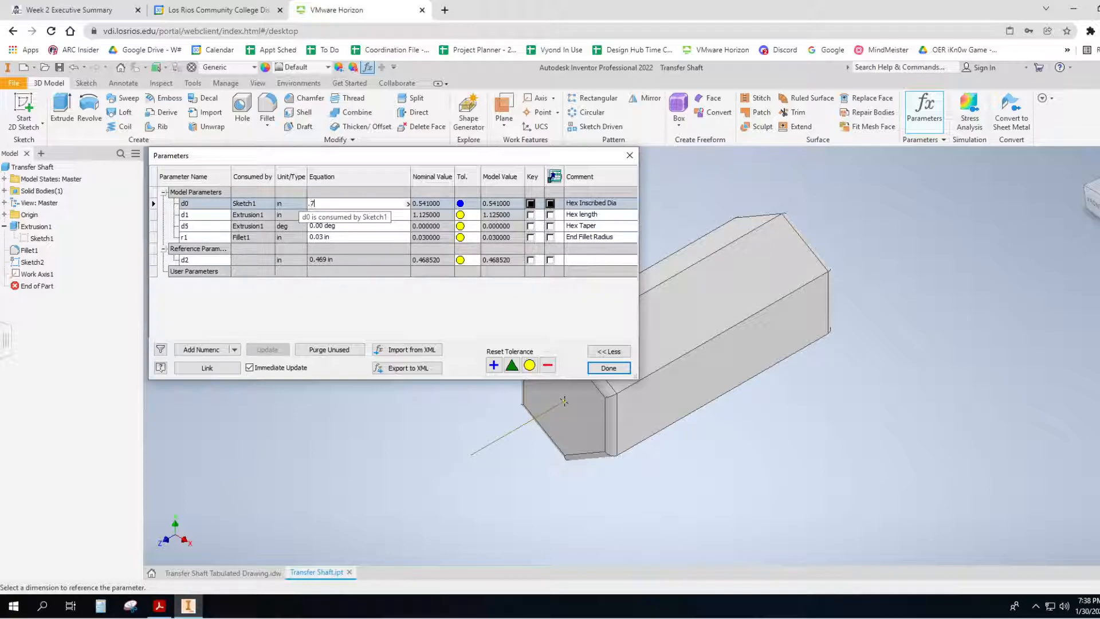
type("75")
key("Return")
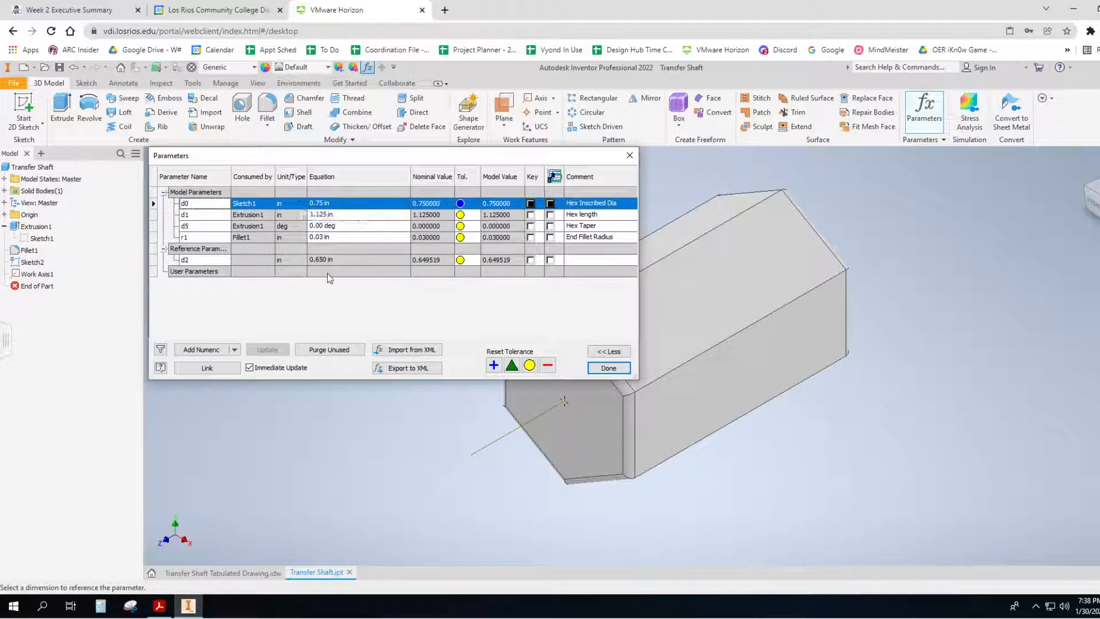
key("ctrl")
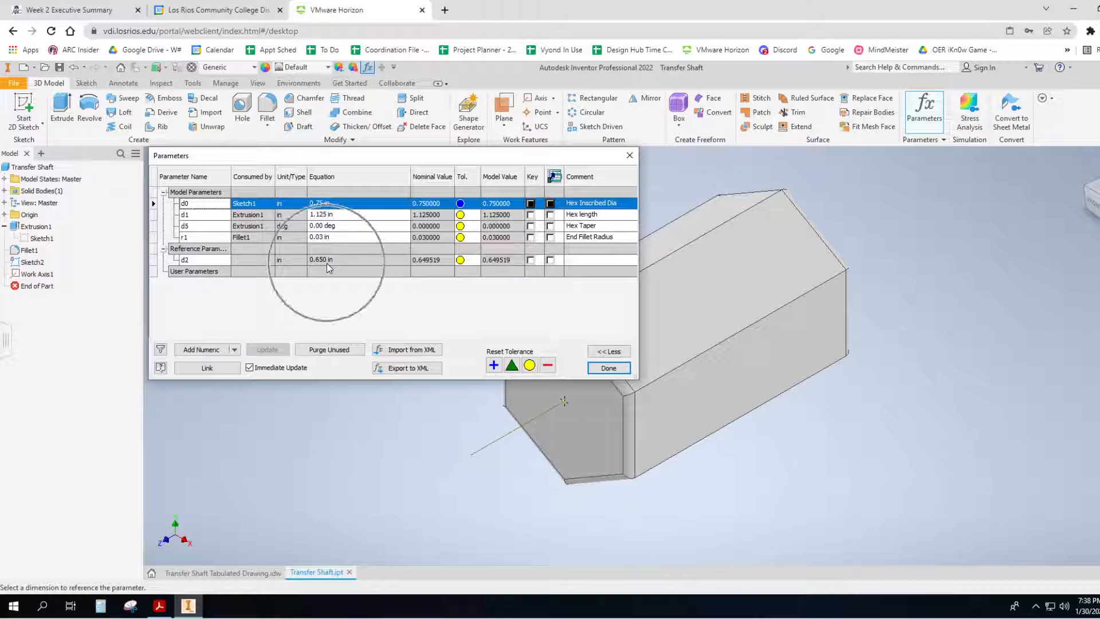
key("ctrl")
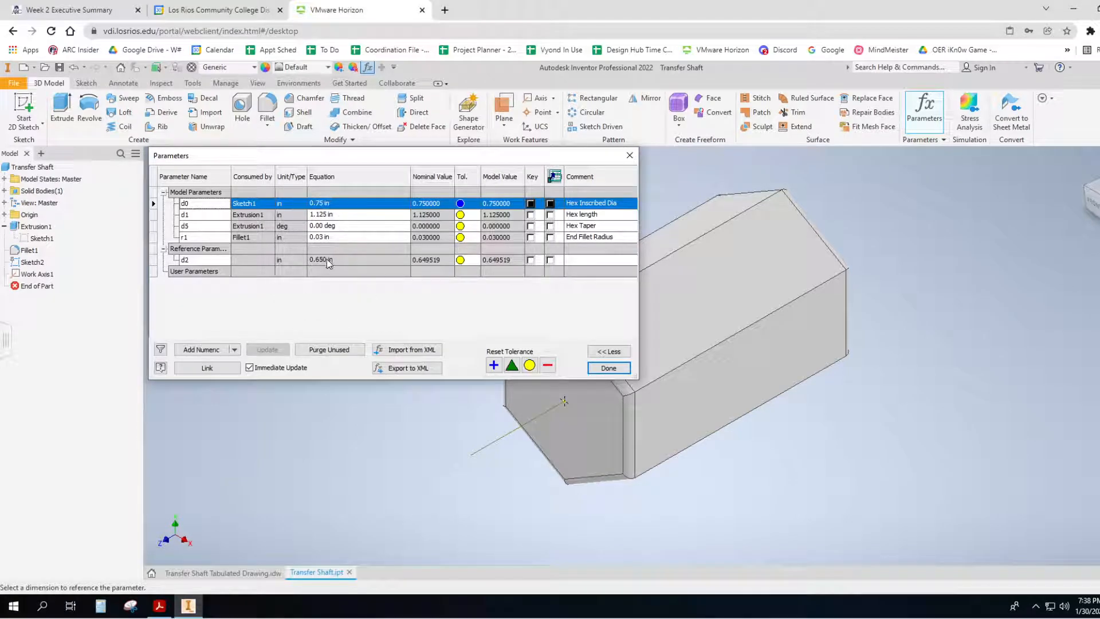
Set the hex inscribed diameter parameter d0 to 0.620 in
left_click(336, 203)
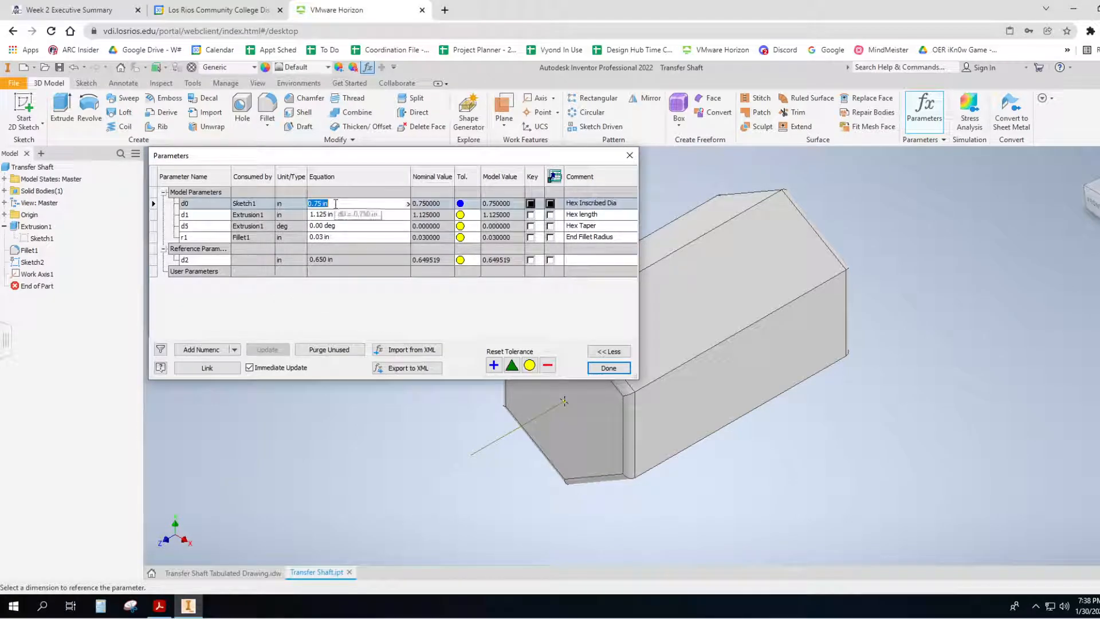
type(".6")
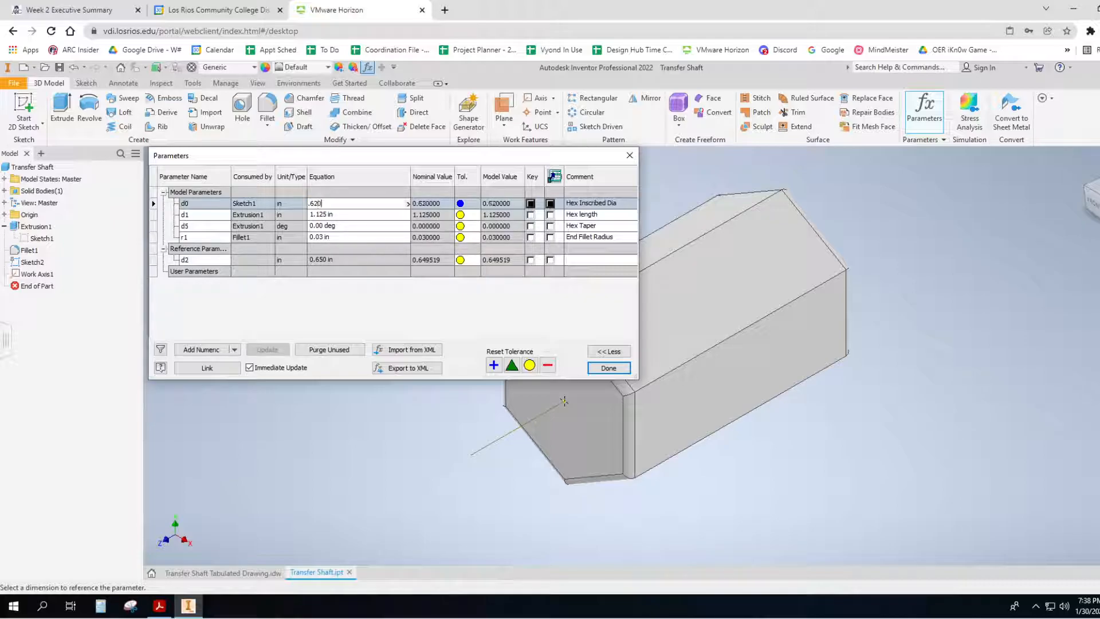
type("20")
key("Return")
Set the hex inscribed diameter parameter d0 to 0.625 in, check d2, and close the Parameters table
left_click(338, 204)
type(".625")
key("Return")
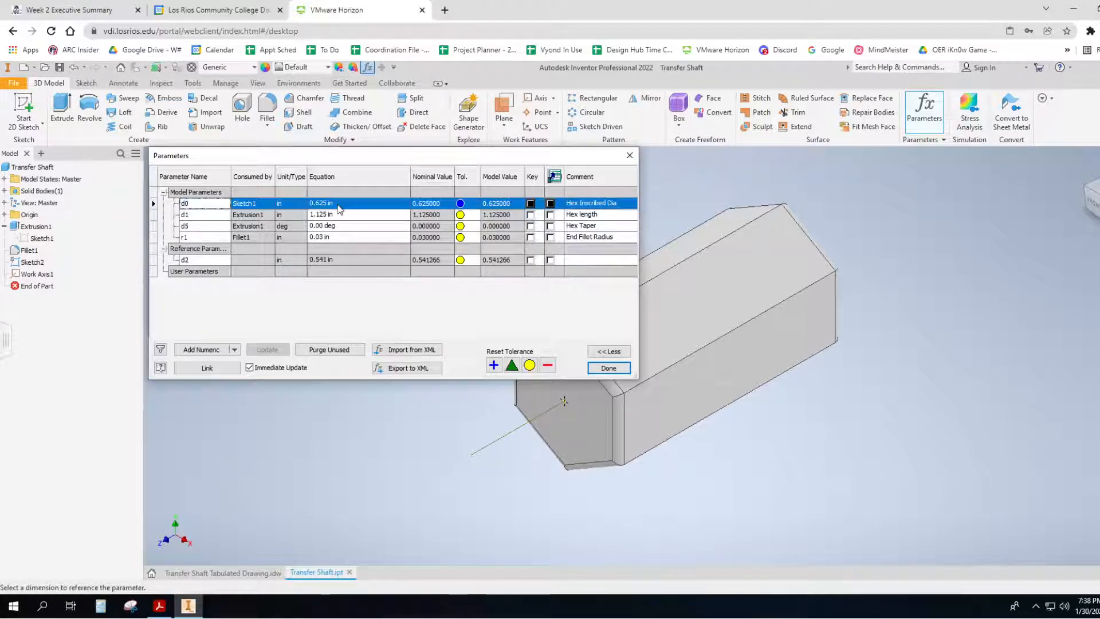
key("ctrl")
left_click(342, 202)
key("ctrl")
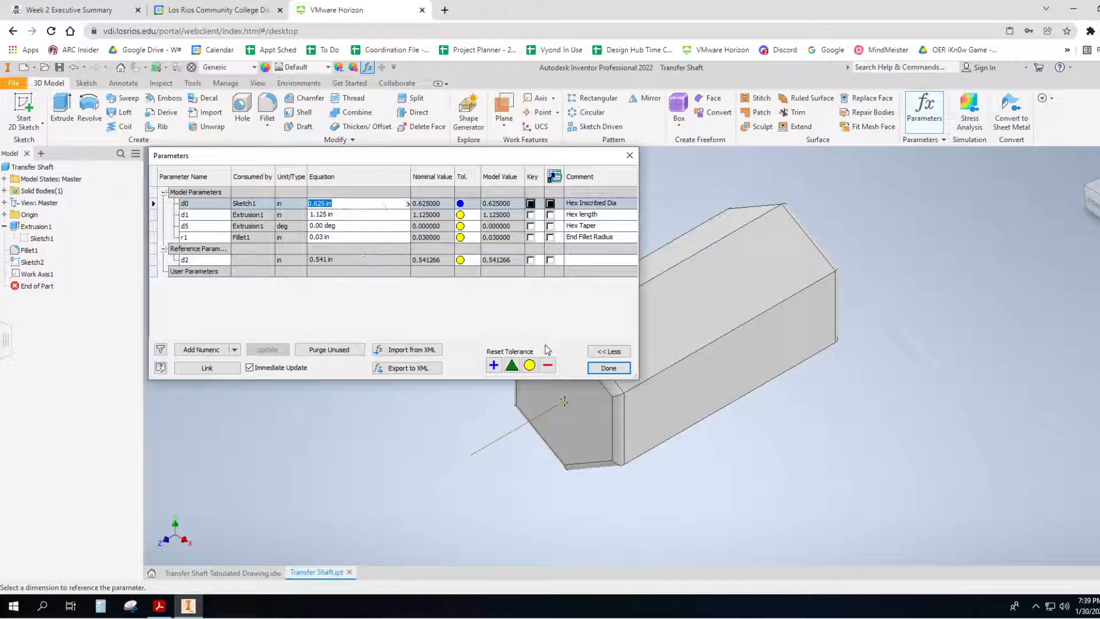
left_click(608, 368)
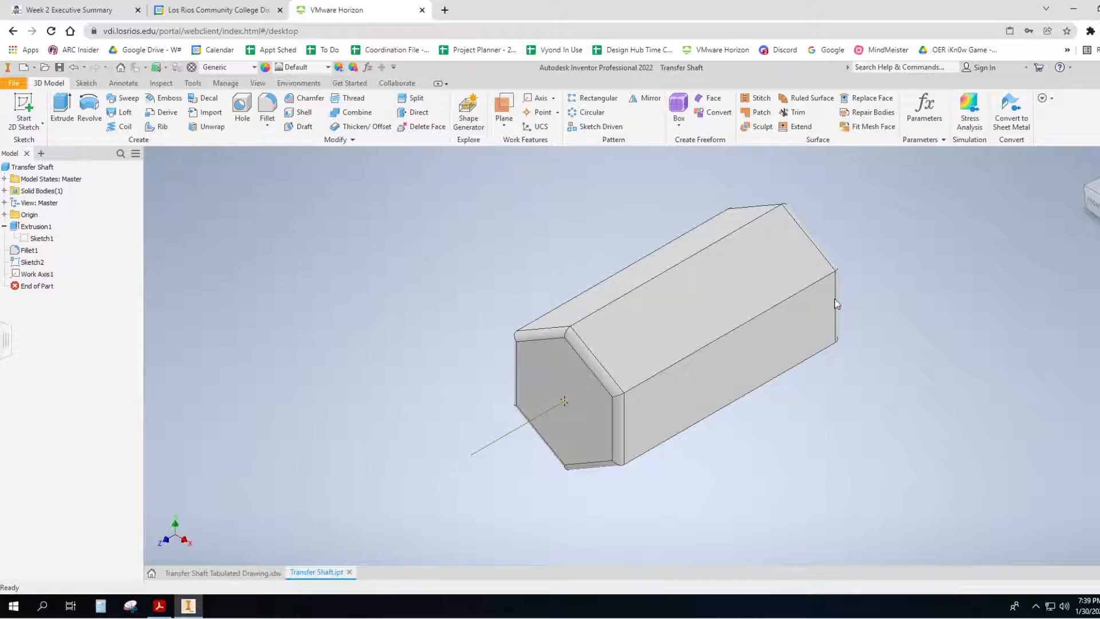
Open the Transfer Shaft Tabulated Drawing and examine the D0, D1, D2 and R1 dimensions on its views
left_click(222, 573)
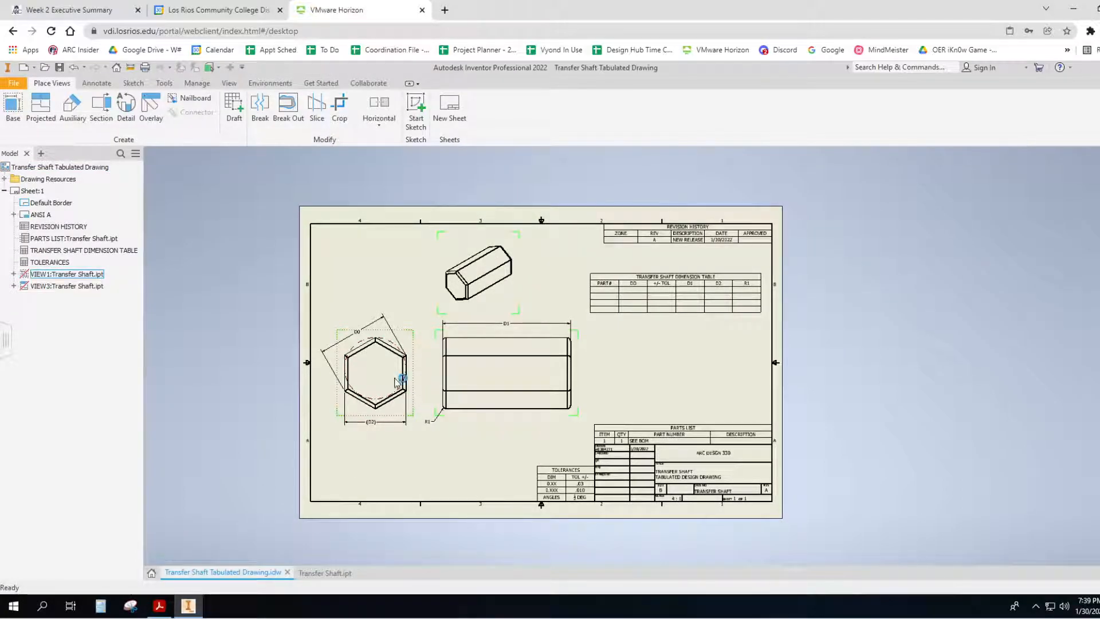
scroll(394, 377, "up", 5)
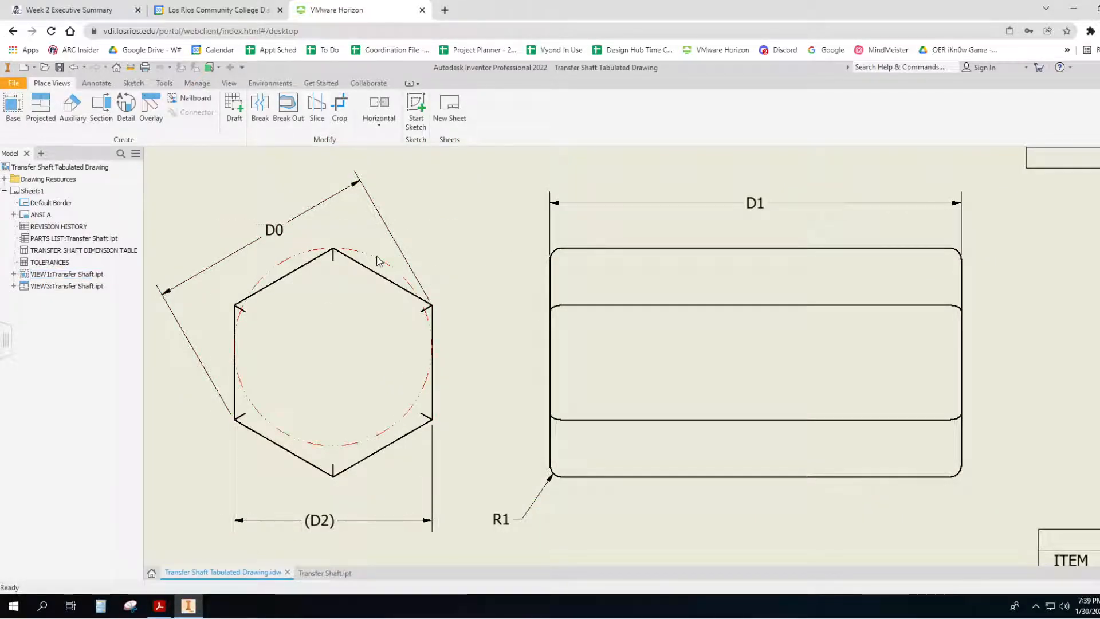
scroll(464, 280, "down", 5)
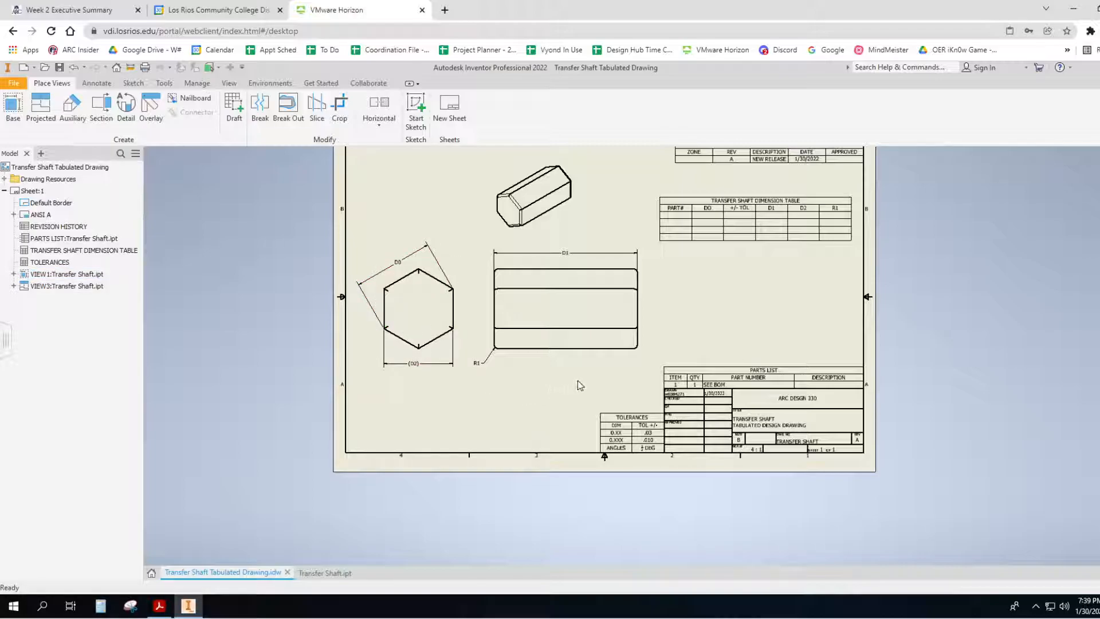
Examine the Transfer Shaft Dimension Table on the drawing and compare it with the Transfer Shaft part model
left_click(678, 217)
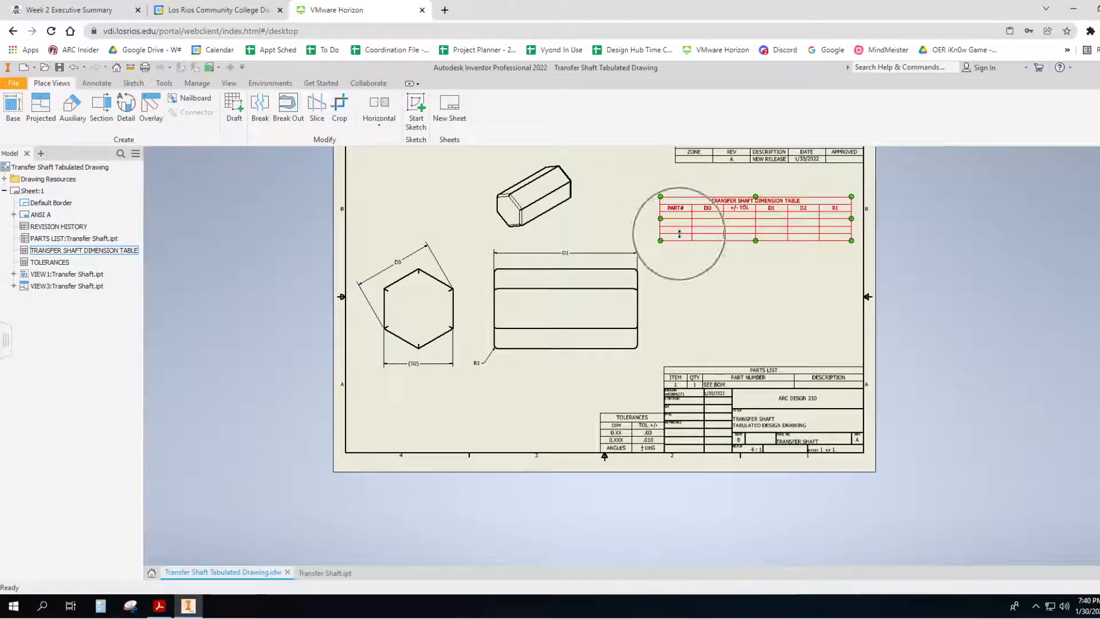
left_click(325, 573)
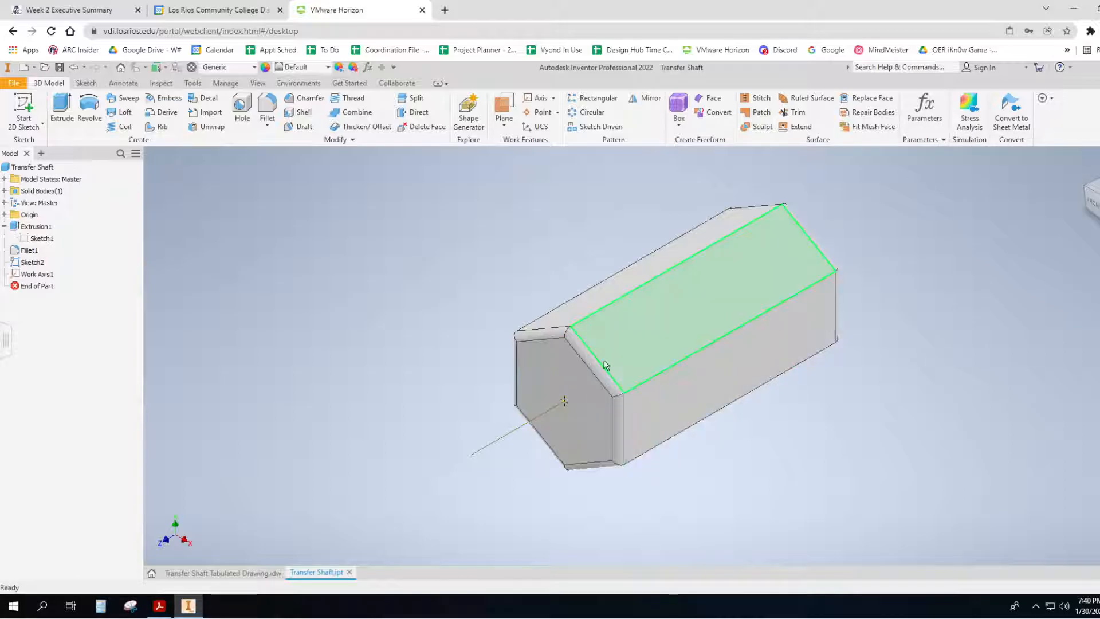
left_click(233, 573)
left_click(680, 213)
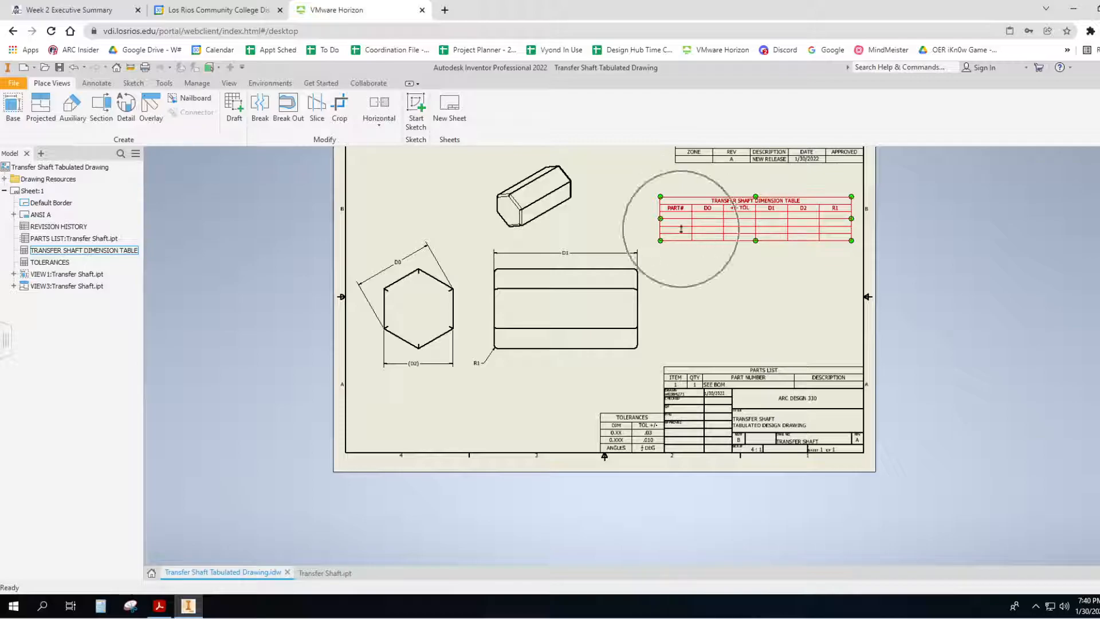
left_click(696, 274)
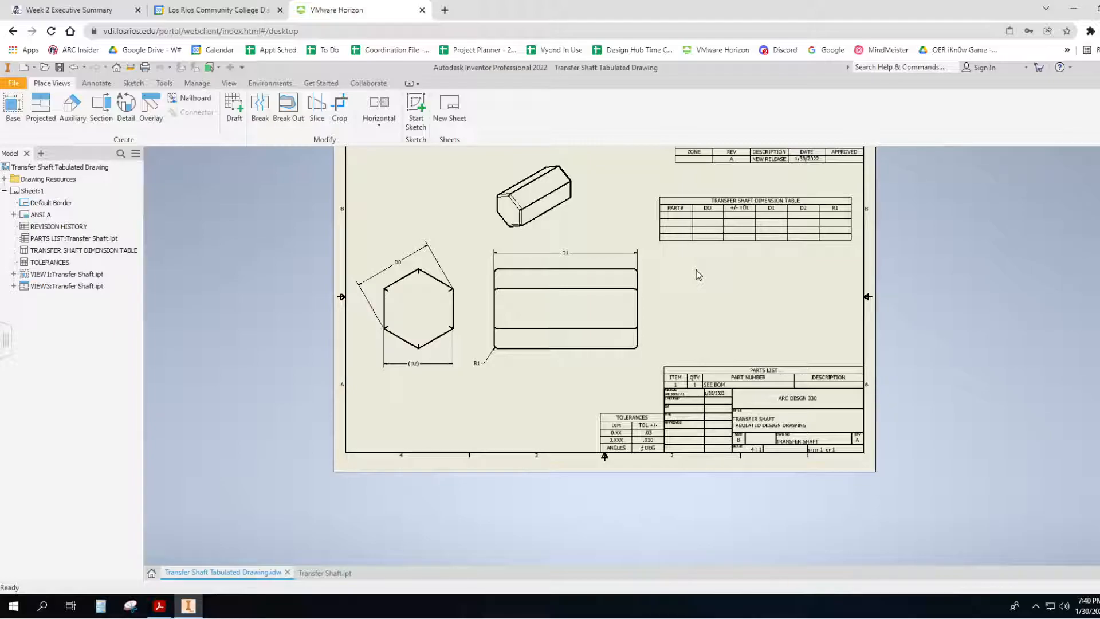
middle_click_drag(696, 276, 695, 315)
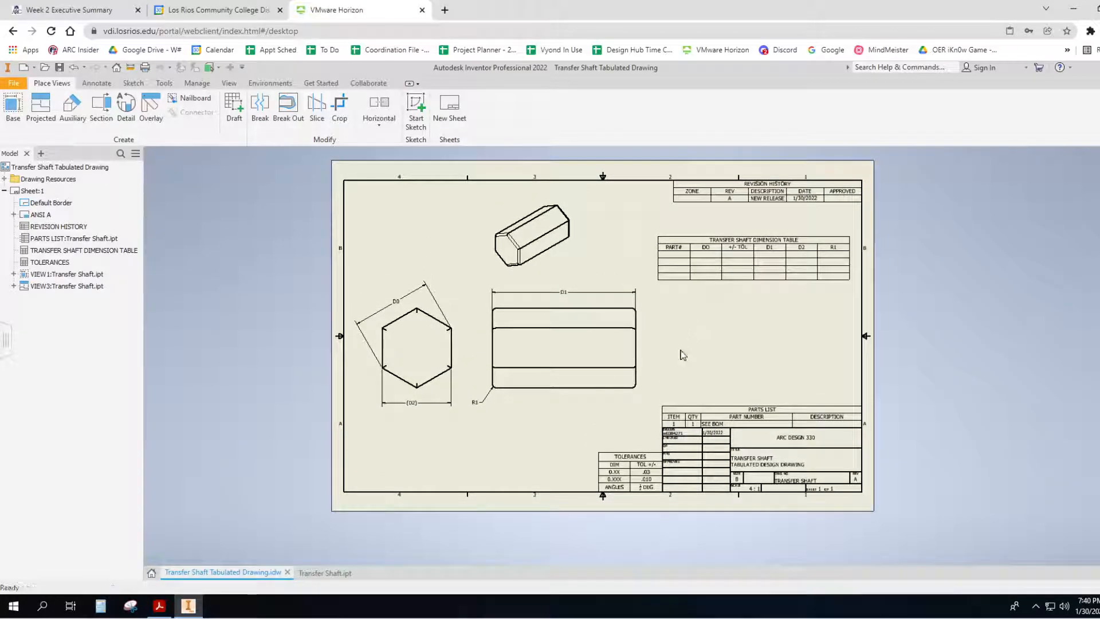
left_click(826, 263)
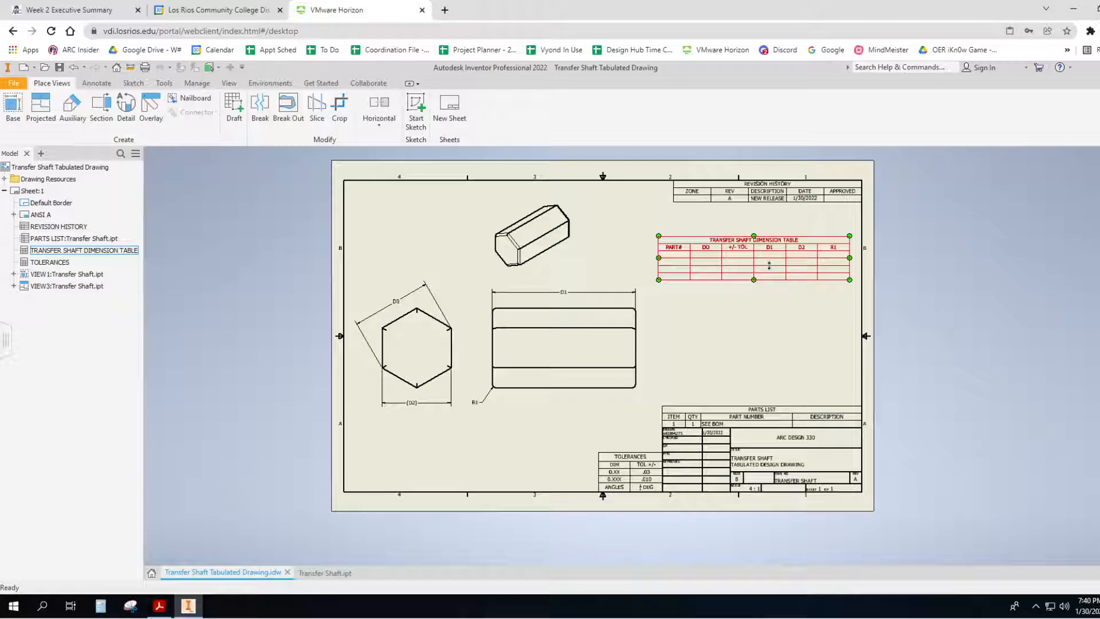
key("Escape")
scroll(769, 258, "up", 3)
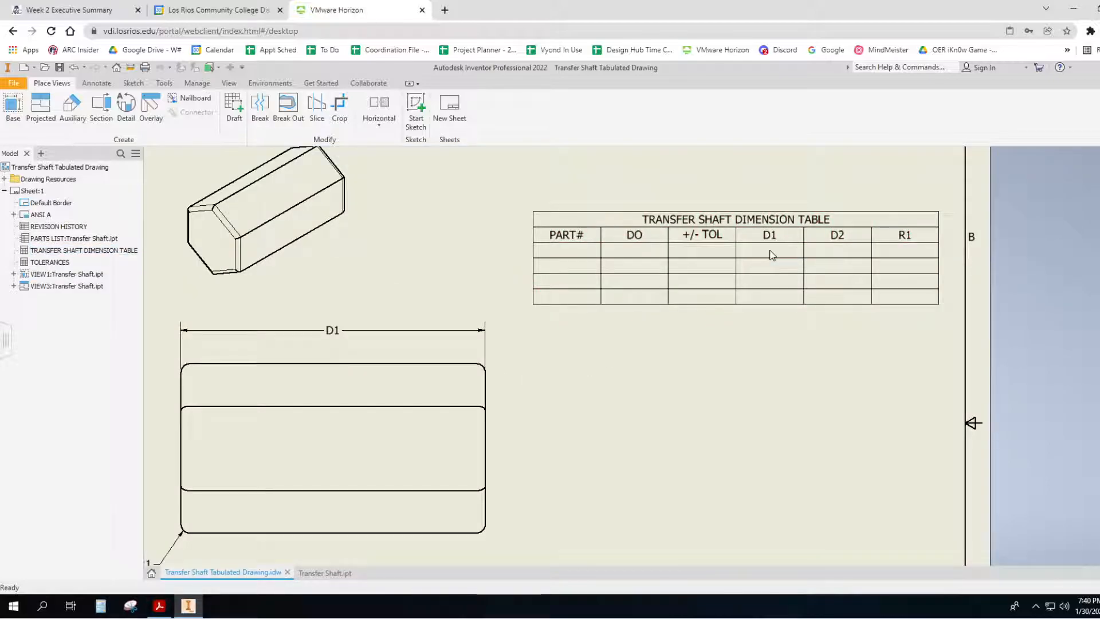
Open the Transfer Shaft Dimension Table for editing, review its columns from PART# to R1, and close it without changes
double_click(763, 228)
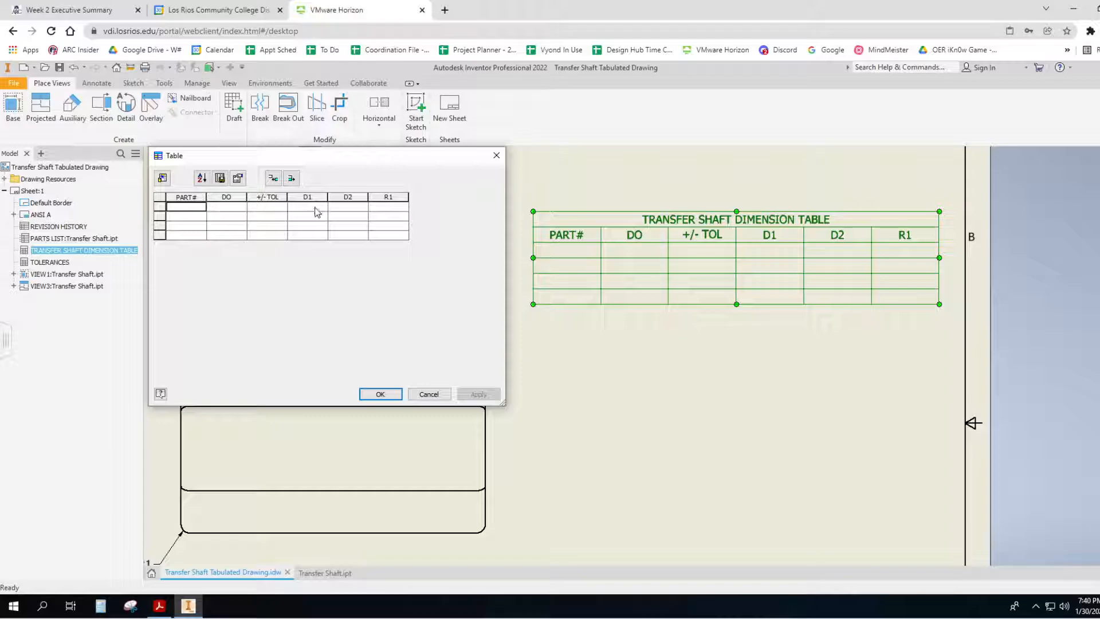
left_click(659, 347)
left_click(497, 156)
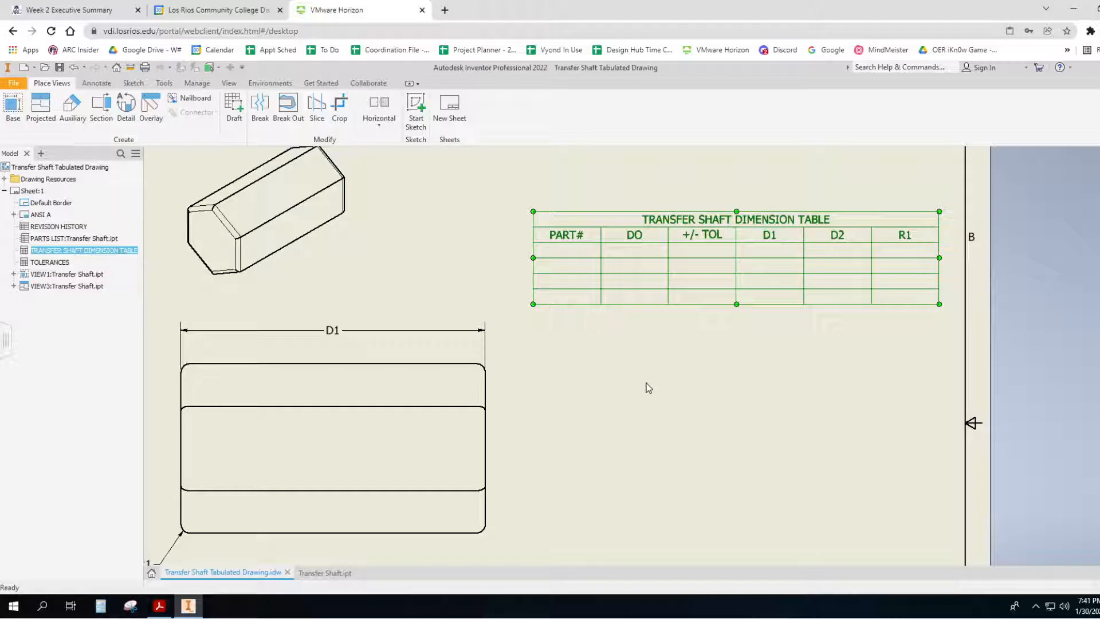
scroll(647, 388, "up", 2)
scroll(646, 386, "down", 6)
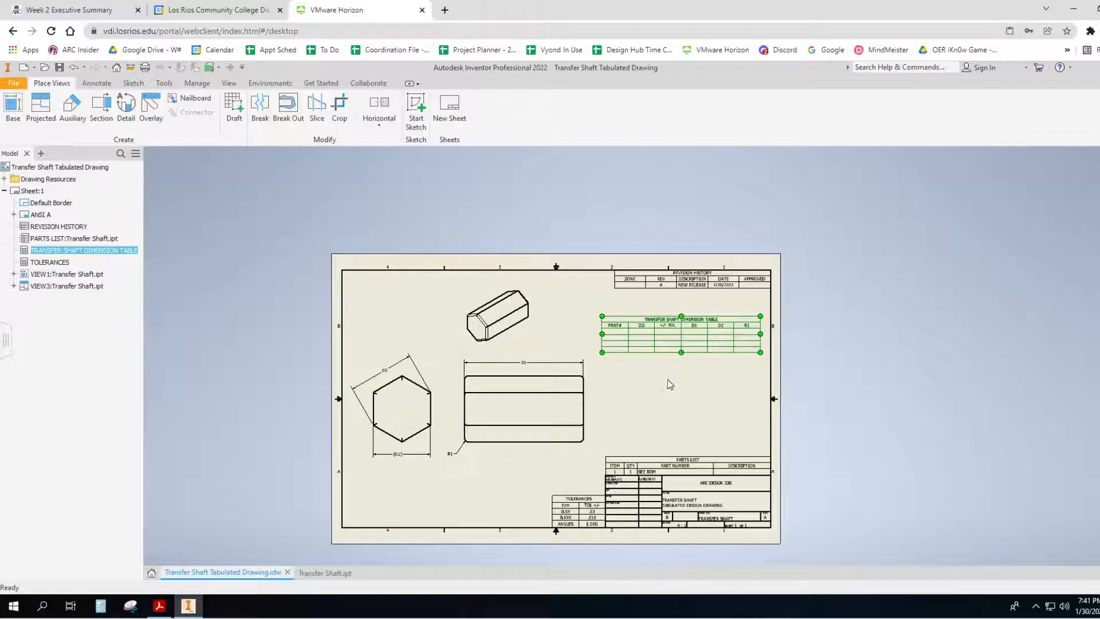
left_click(669, 394)
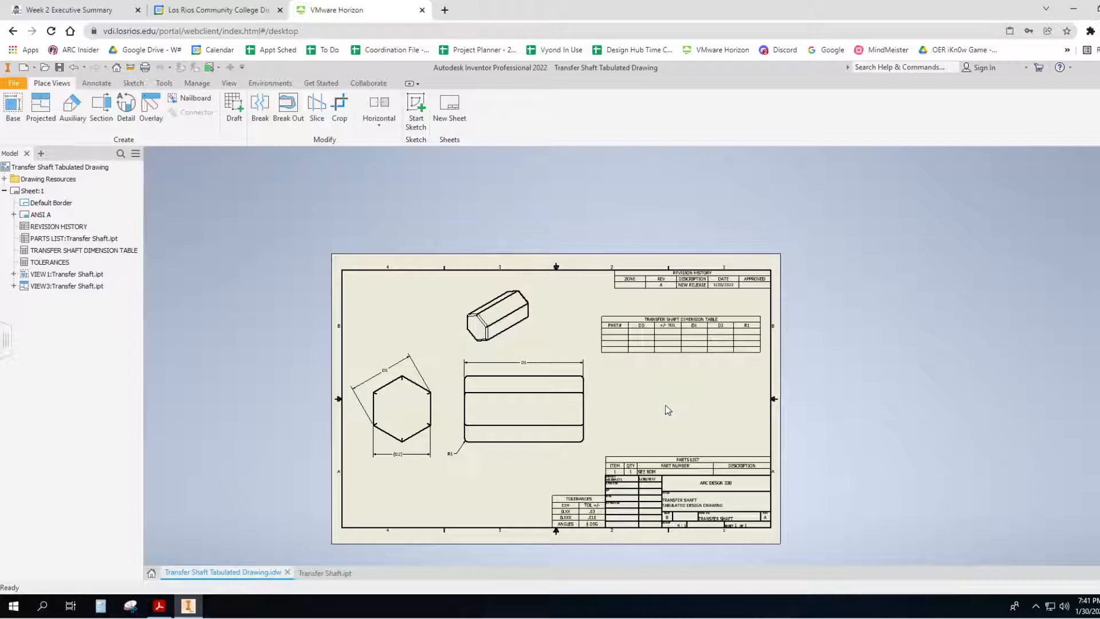
Compare the drawing's hex end view with the part model and examine the reference dimension (D2) below that view
left_click(433, 401)
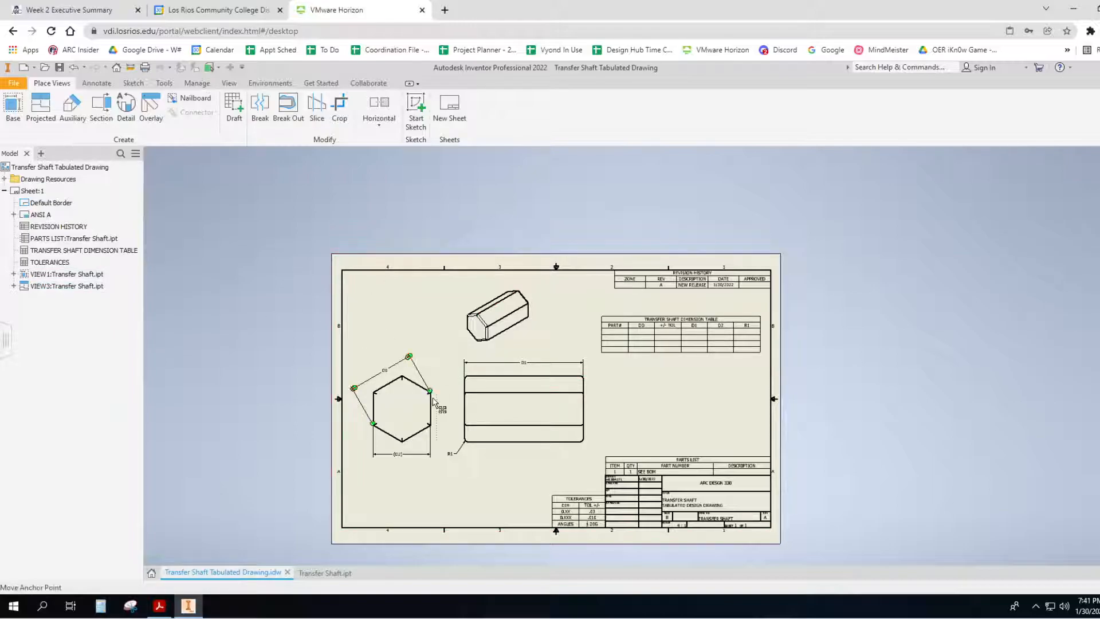
left_click(322, 572)
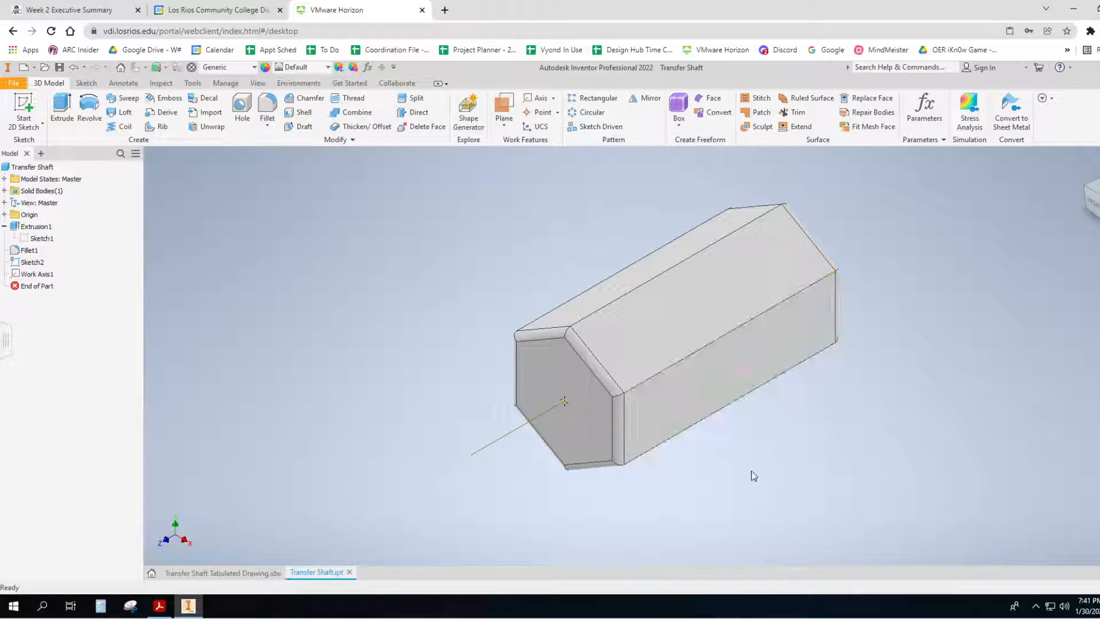
left_click(241, 570)
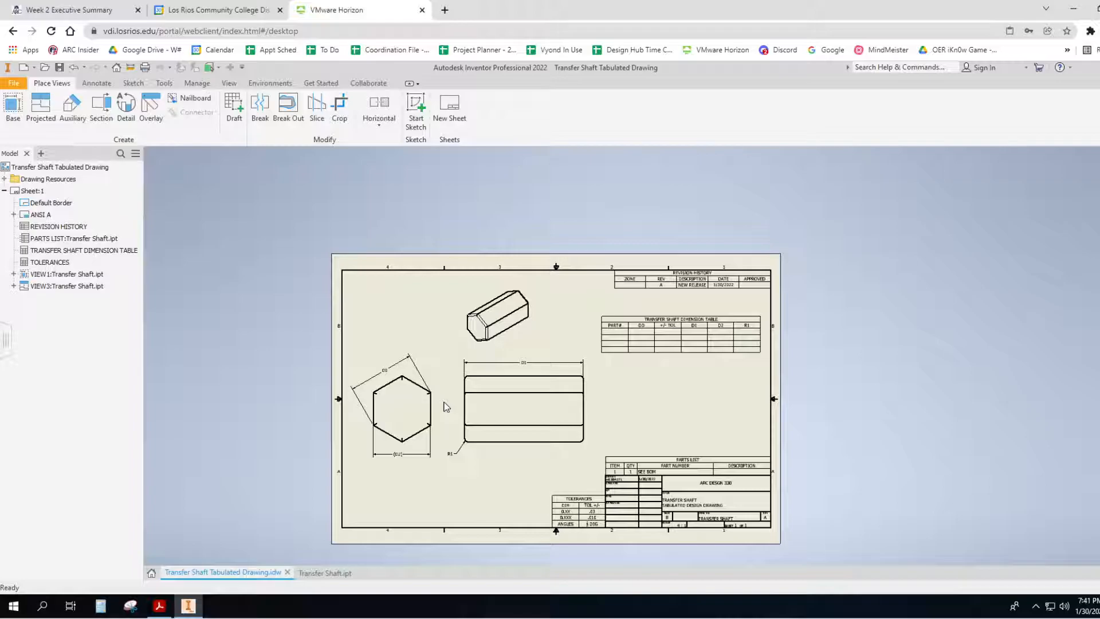
scroll(446, 407, "down", 4)
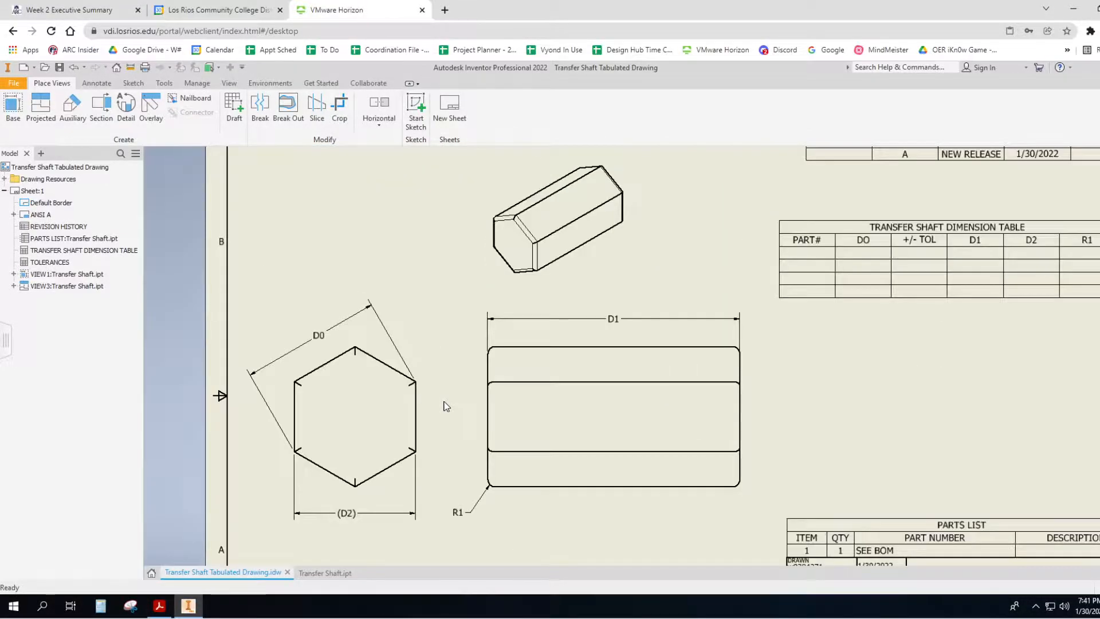
left_click(552, 254)
left_click(348, 513)
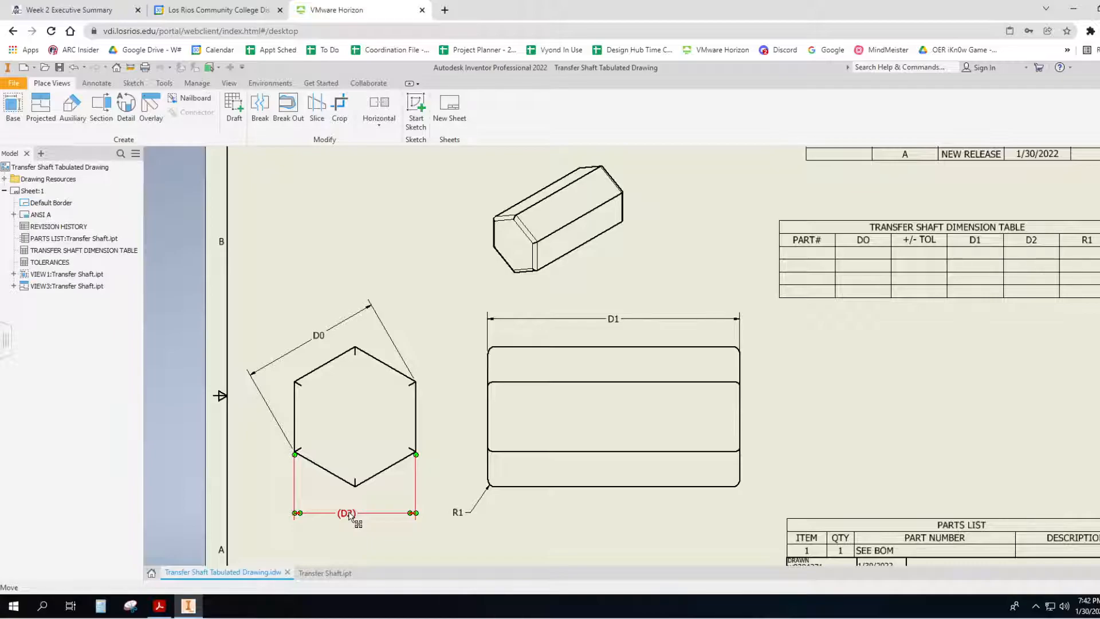
key("ctrl")
key("ctrl")
key("ctrl")
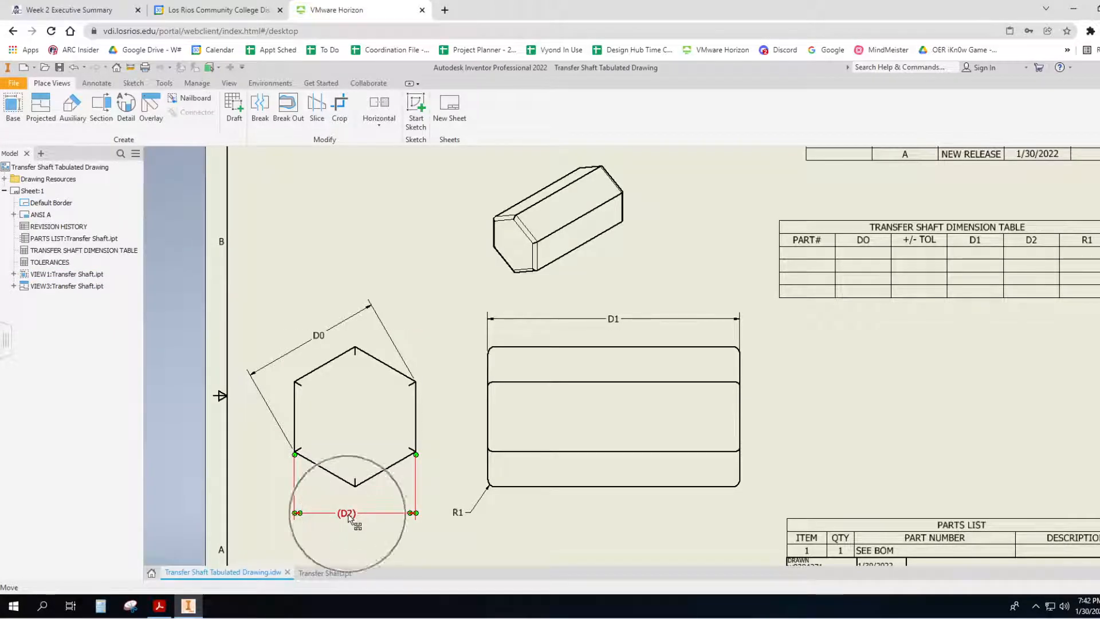
key("ctrl")
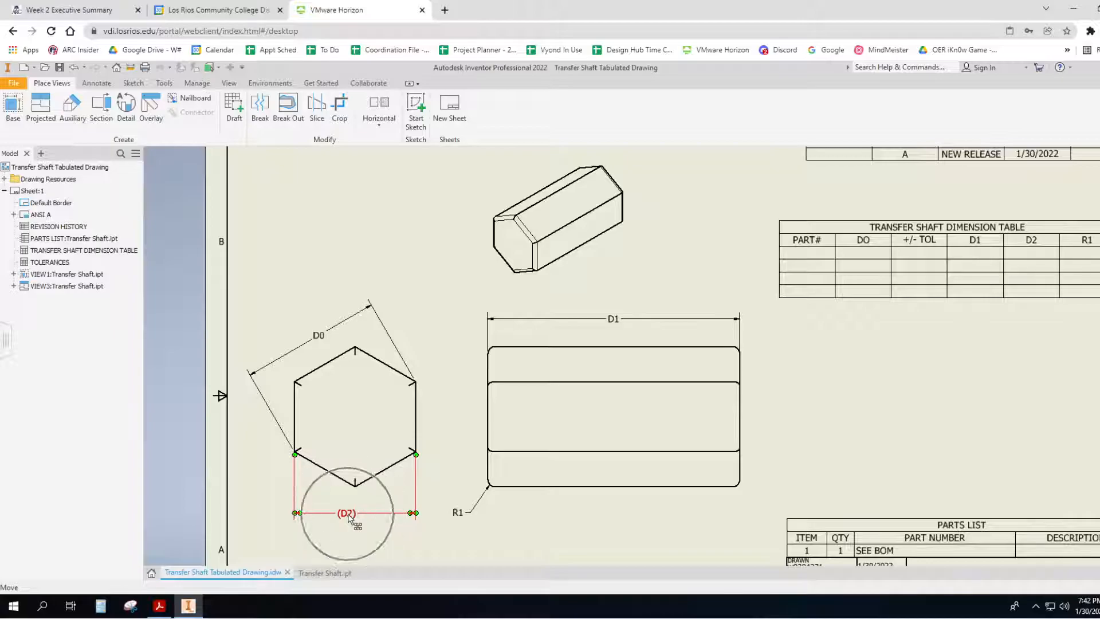
key("ctrl")
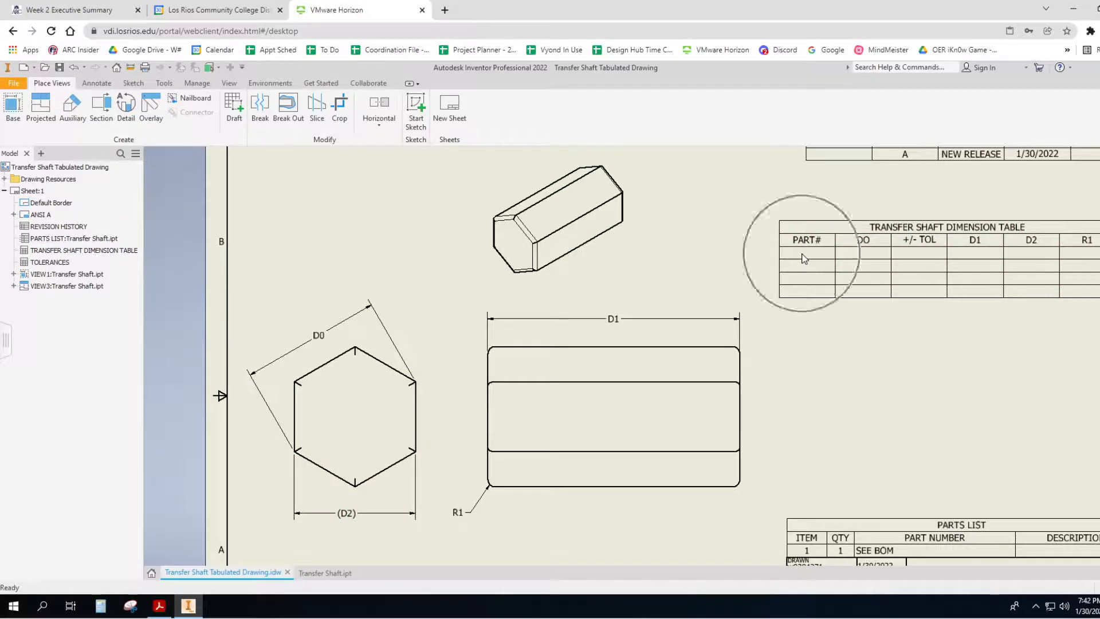
Relate the dimension table's columns to the D0 and (D2) dimensions on the hex end view
left_click(837, 259)
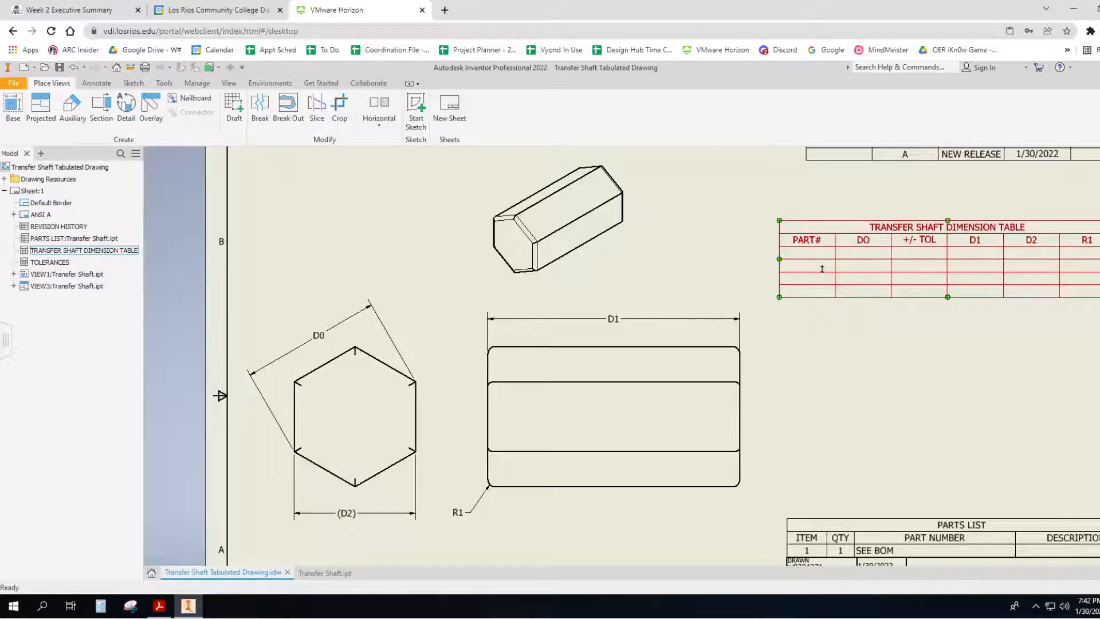
key("Escape")
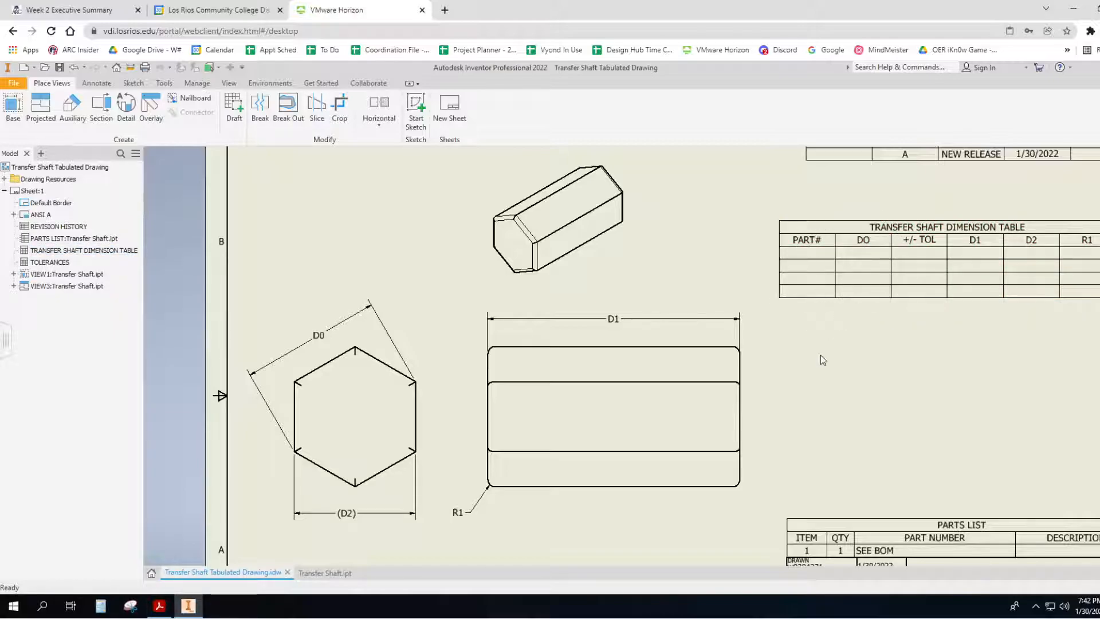
key("ctrl")
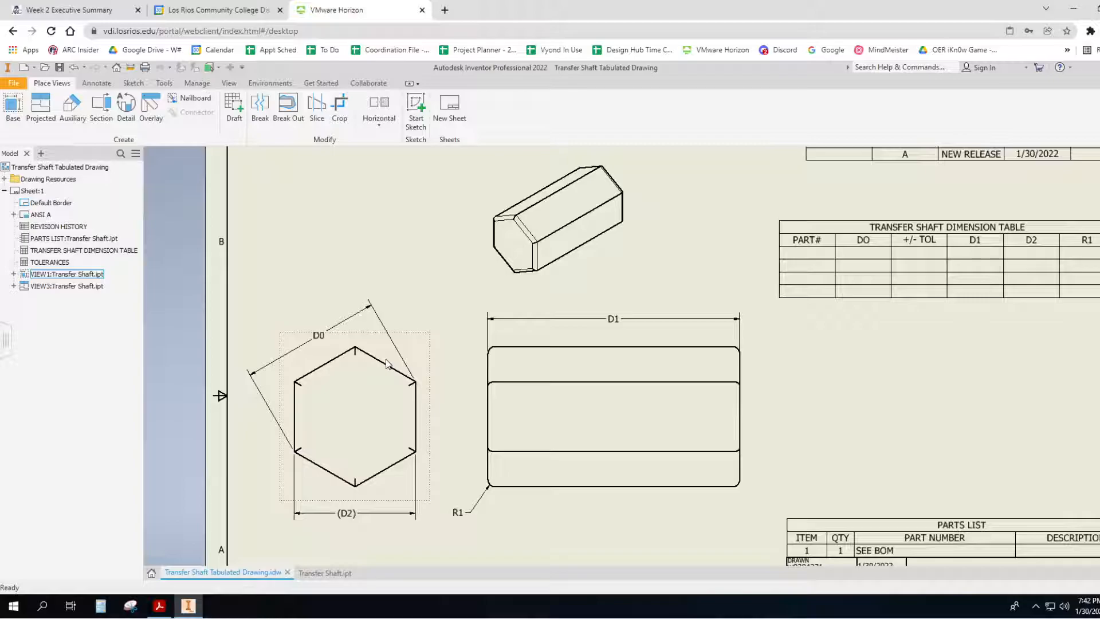
left_click(344, 512)
key("ctrl")
key("ctrl")
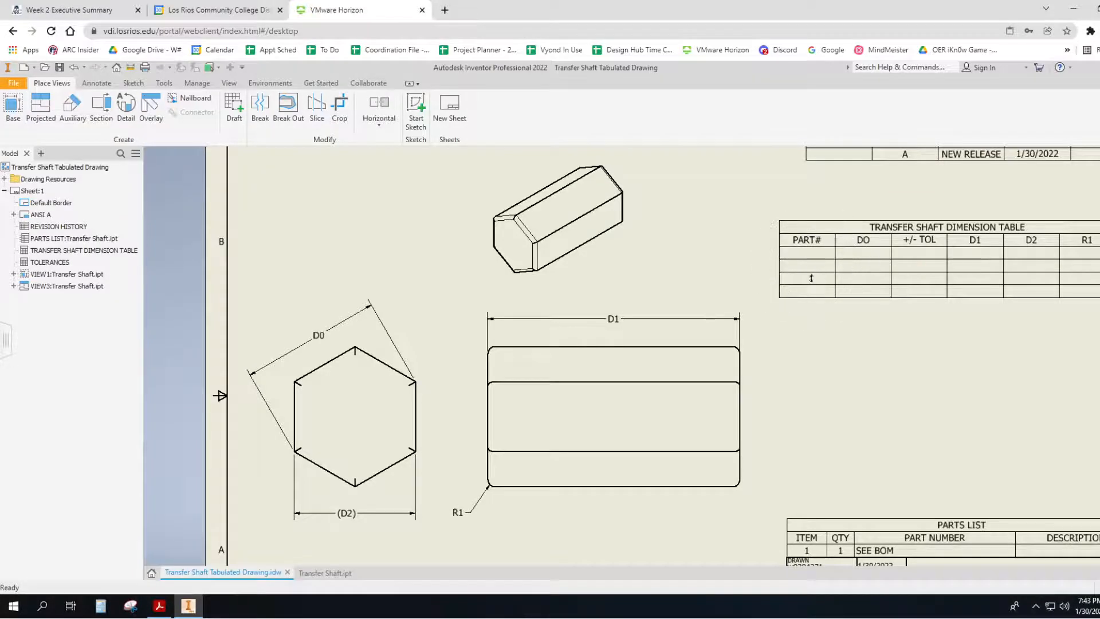
key("ctrl")
left_click(891, 230)
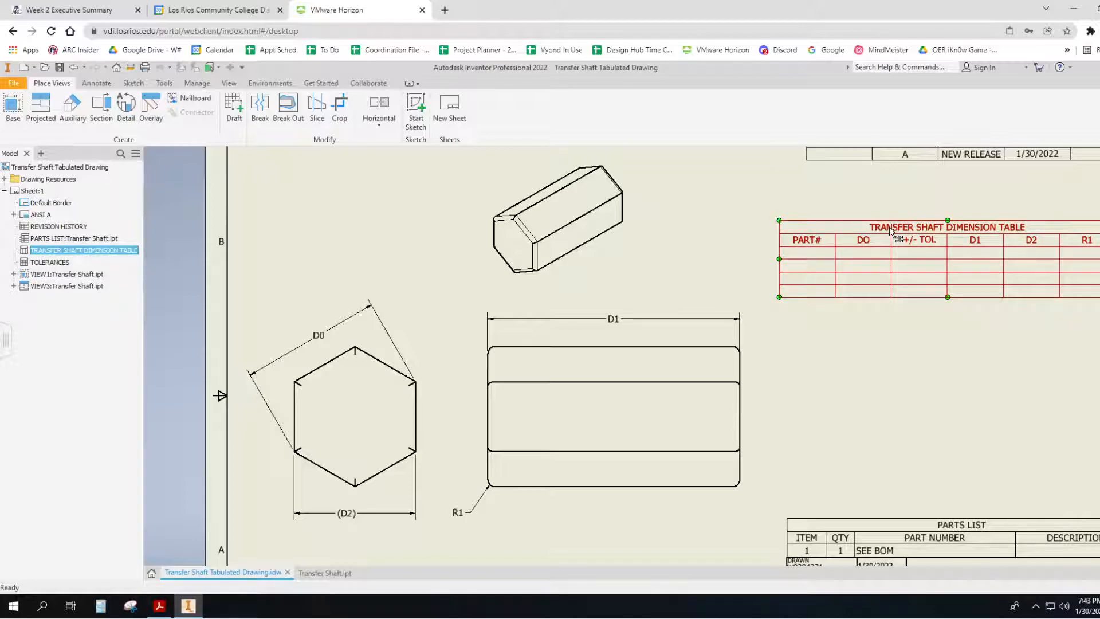
double_click(891, 230)
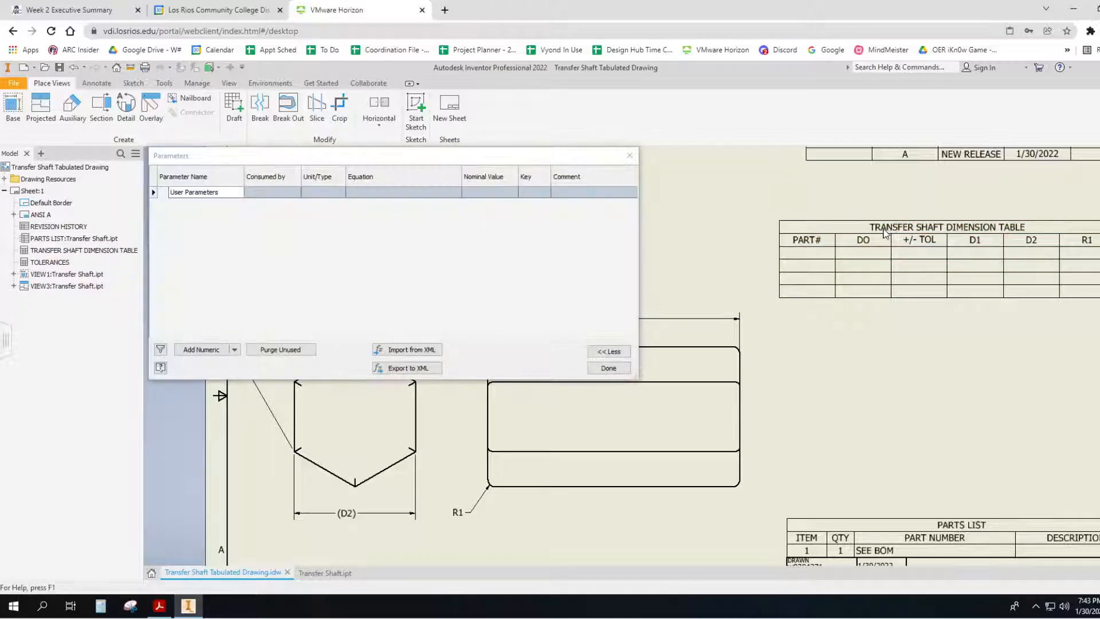
left_click(630, 155)
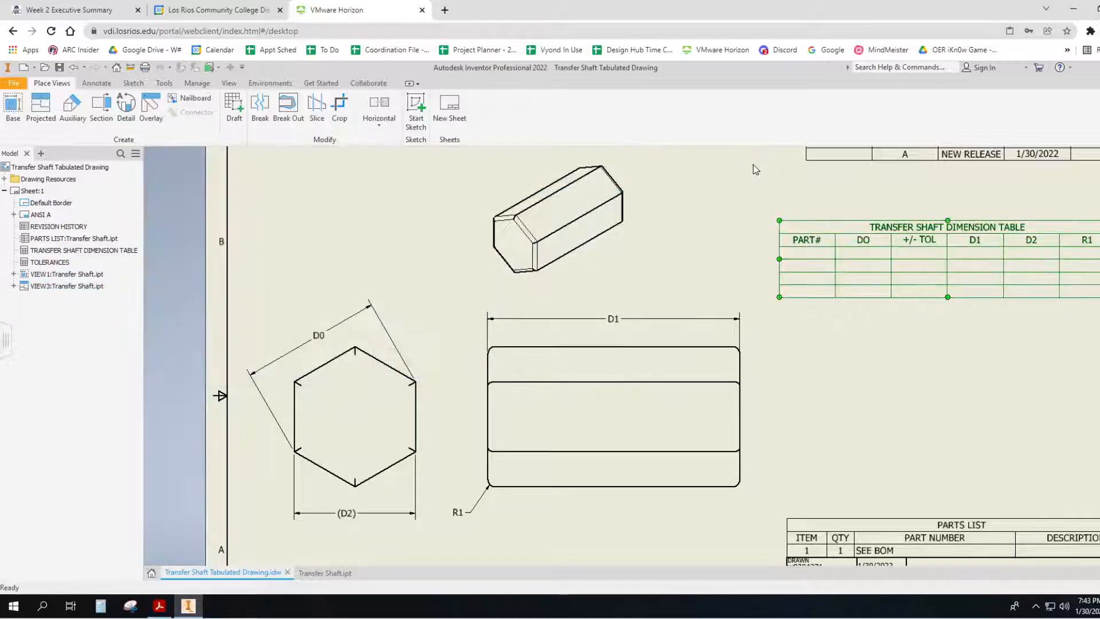
Add two rows to the Transfer Shaft Dimension Table and apply the change
double_click(885, 234)
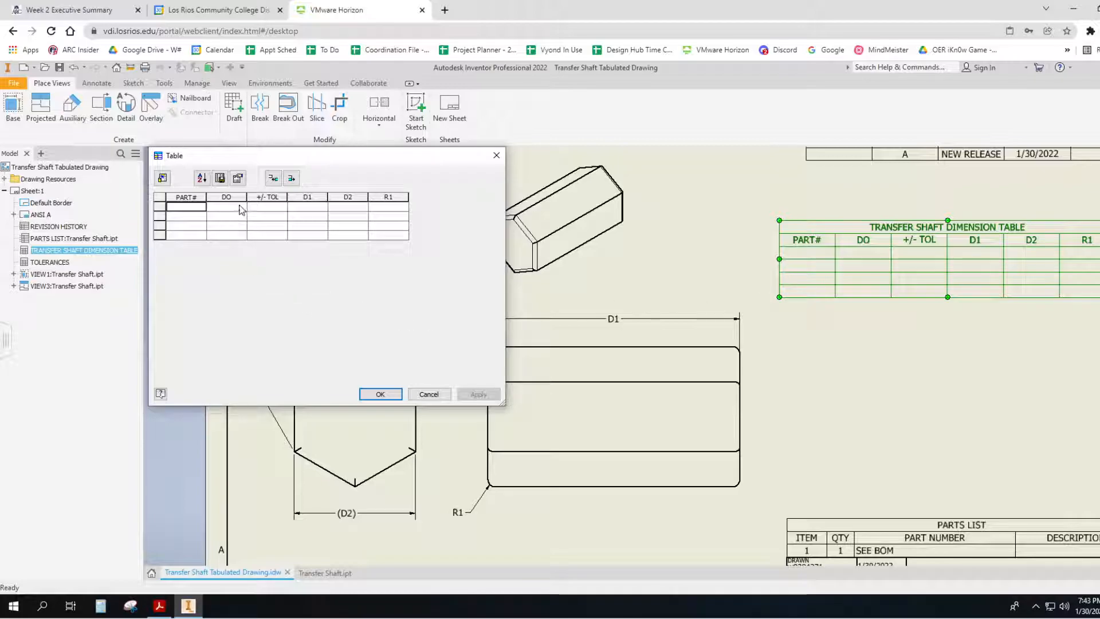
left_click(274, 179)
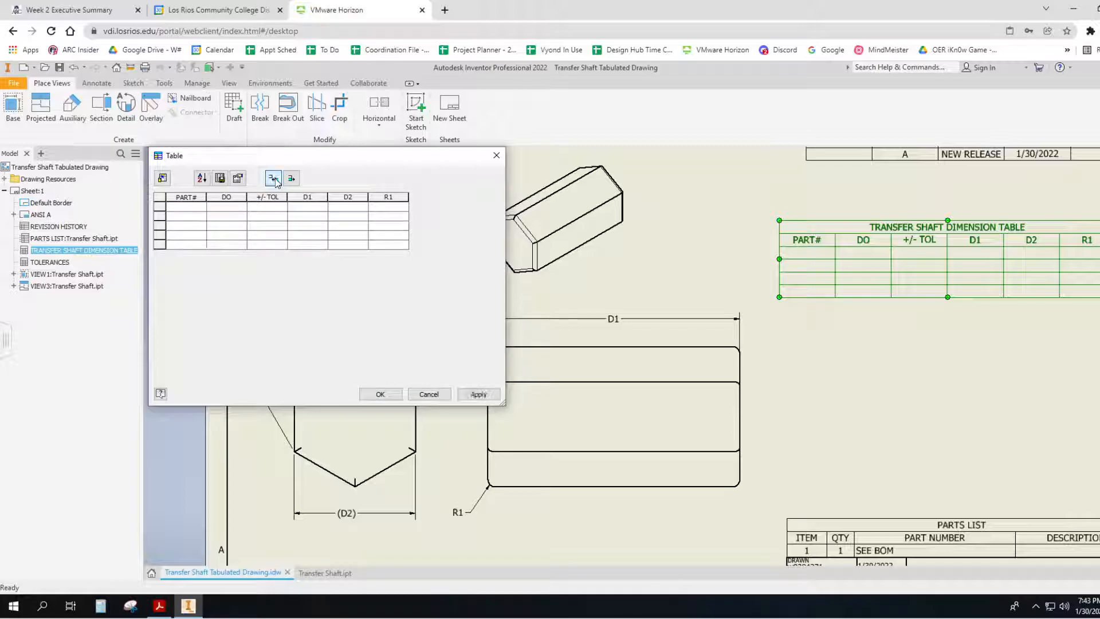
left_click(274, 179)
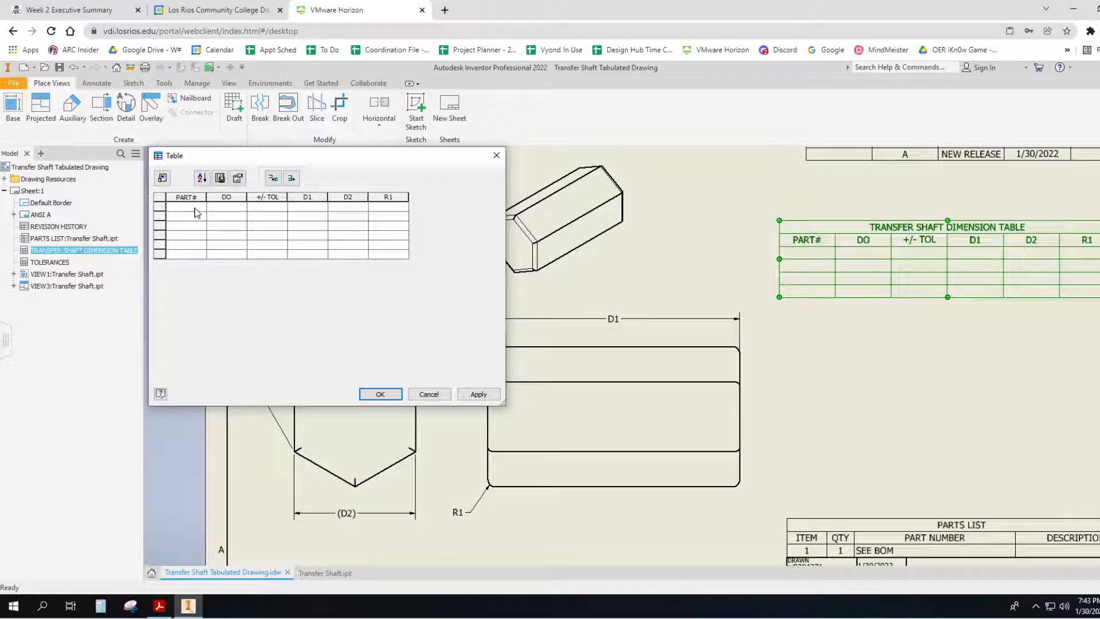
left_click(478, 394)
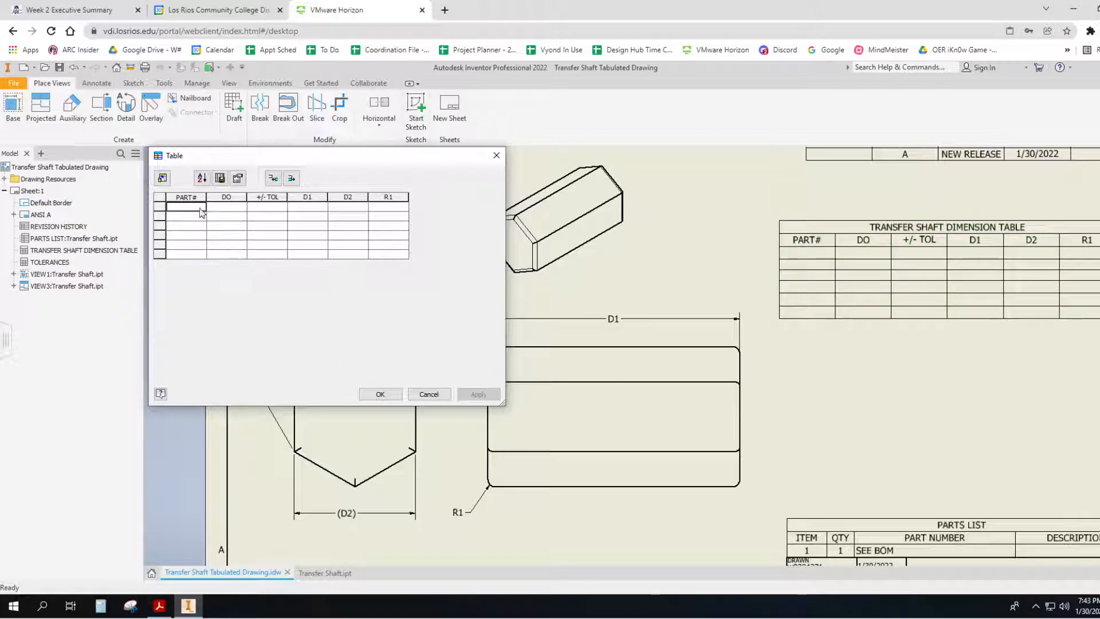
Review the first-row cells from D0 to R1 in the table editor and accept the table
left_click(224, 212)
left_click(280, 212)
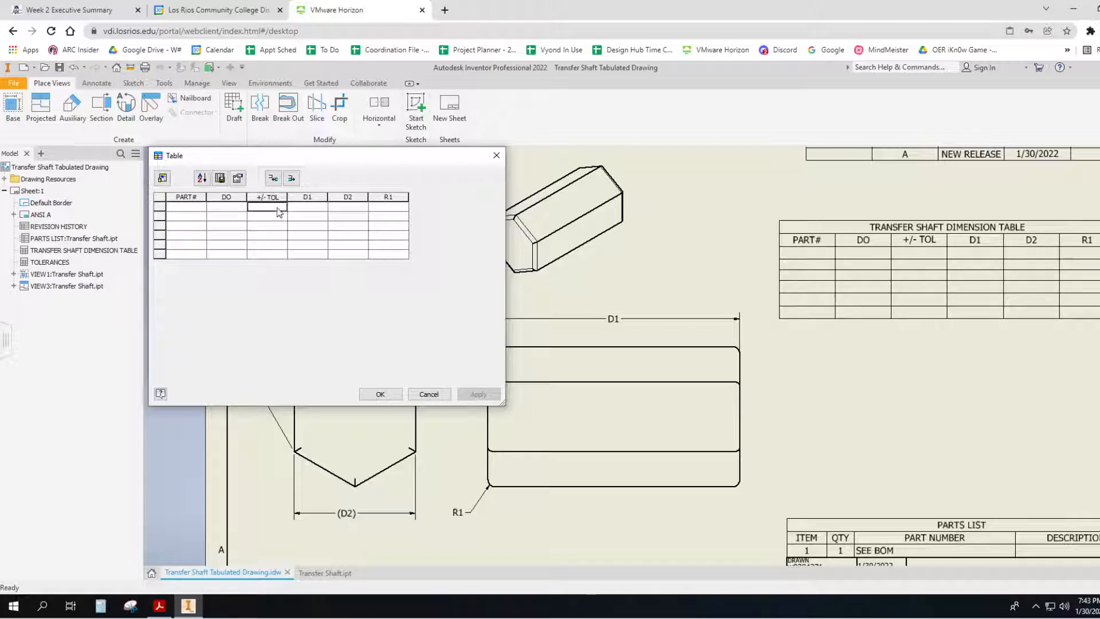
left_click(312, 211)
left_click(348, 212)
left_click(373, 212)
key("ctrl")
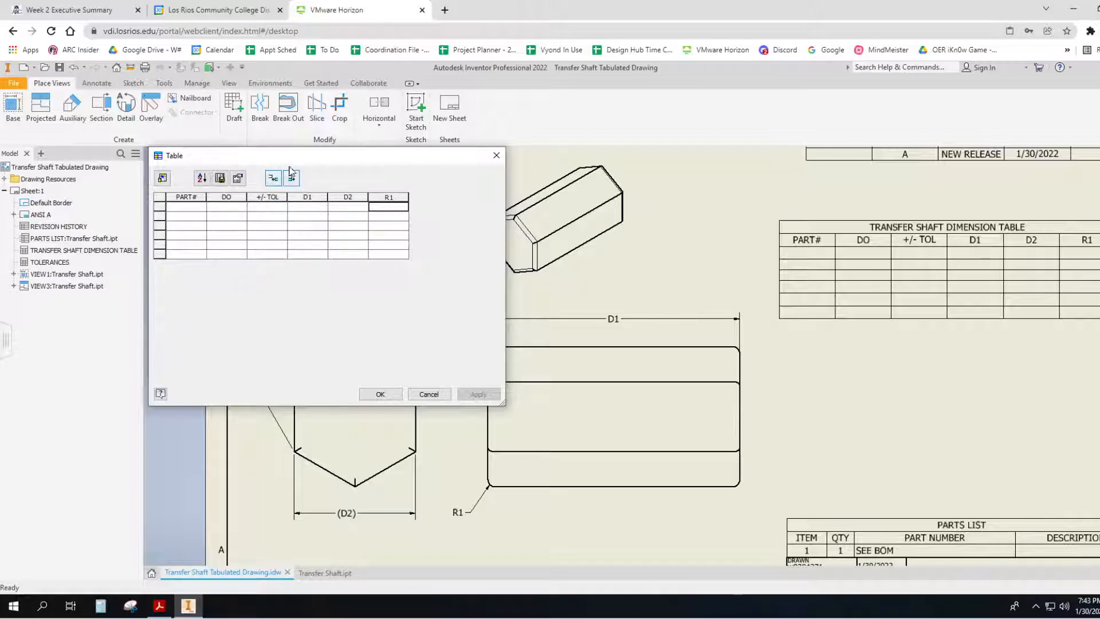
left_click_drag(291, 161, 597, 207)
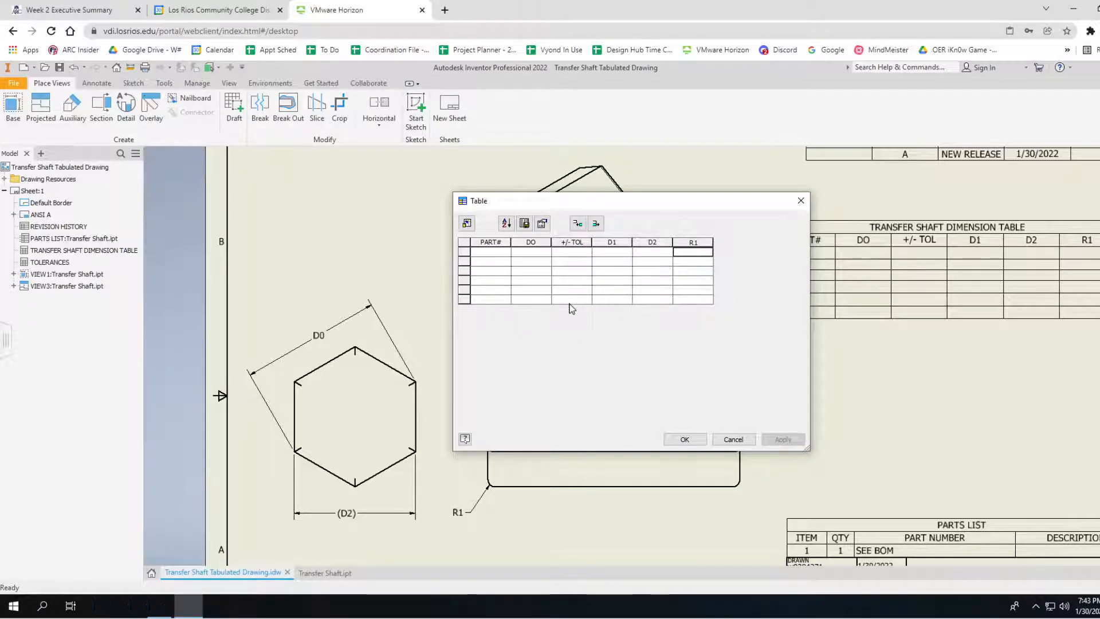
left_click(682, 439)
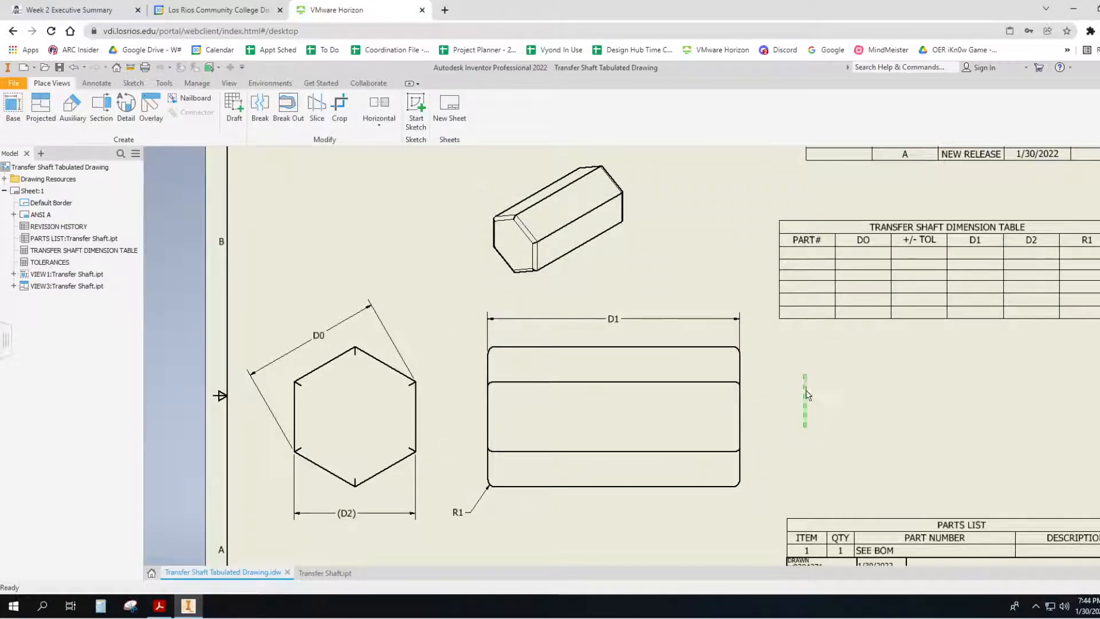
Examine the Tolerances table and title block along the lower edge of the drawing sheet
middle_click_drag(810, 416, 777, 246)
left_click(719, 519)
left_click(749, 410)
left_click_drag(781, 300, 768, 393)
middle_click_drag(798, 287, 799, 311)
right_click(800, 287)
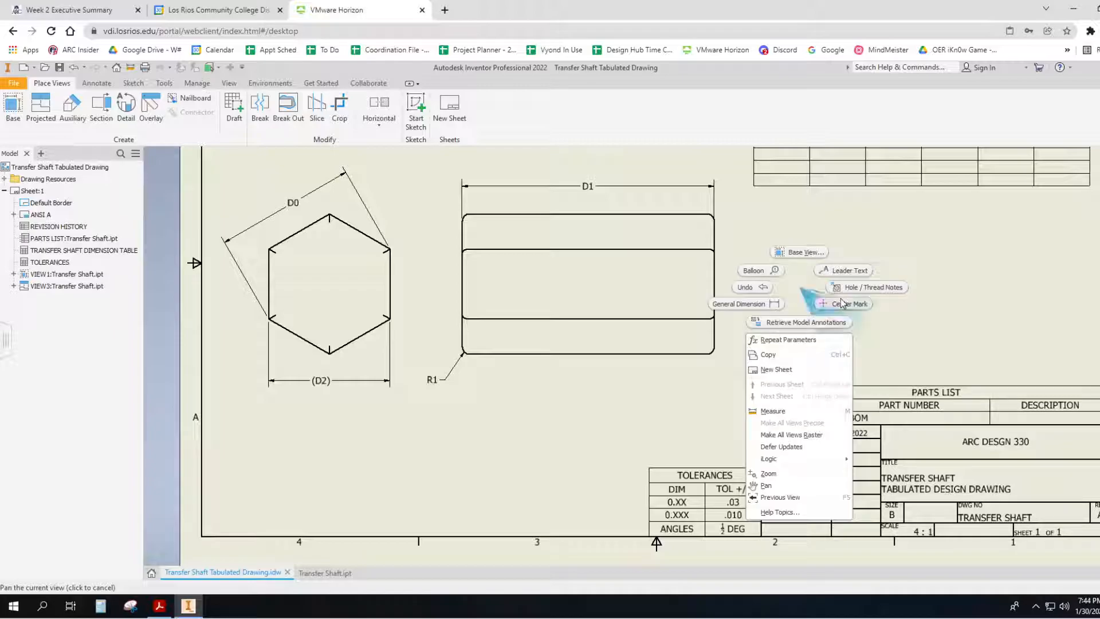
Examine the empty rows of the Transfer Shaft Dimension Table against the dimensioned views on the full drawing sheet
left_click(841, 301)
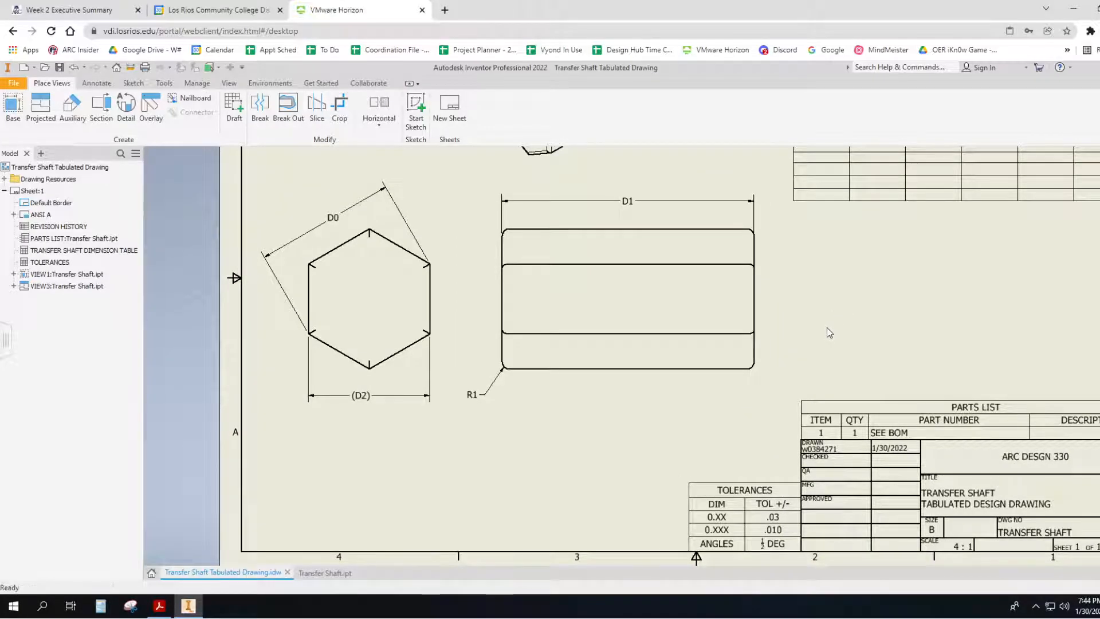
scroll(831, 327, "down", 3)
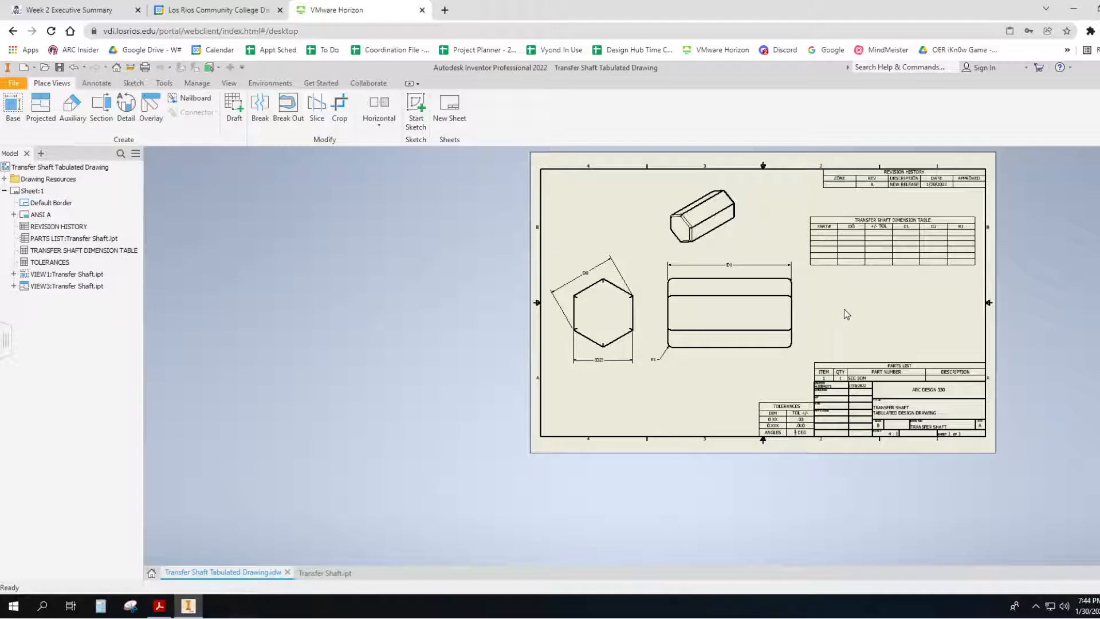
middle_click_drag(840, 311, 756, 367)
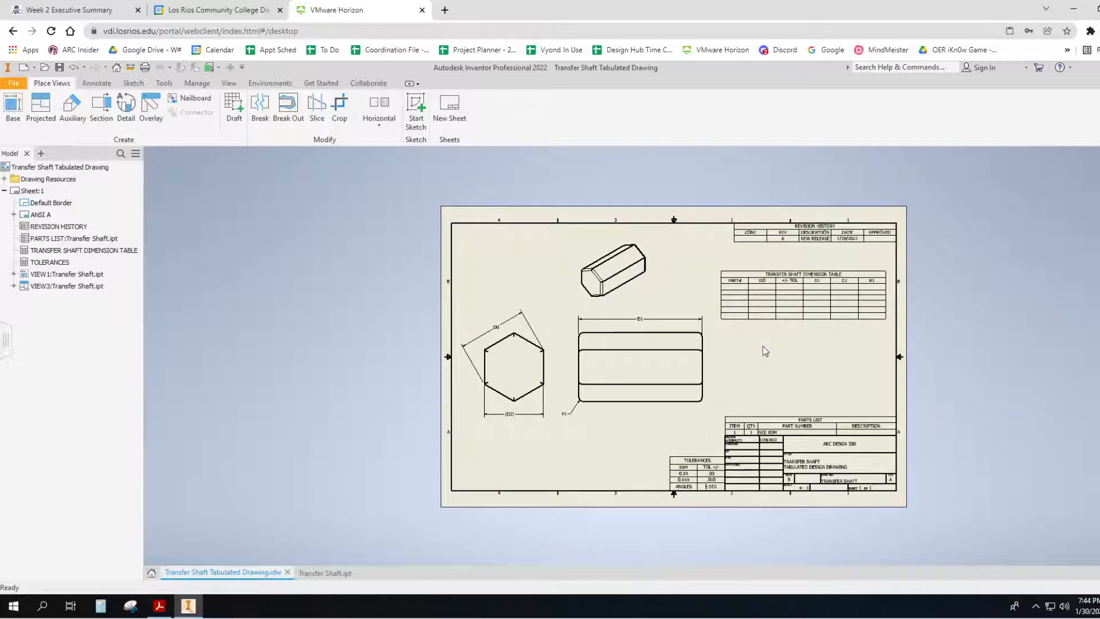
left_click(745, 293)
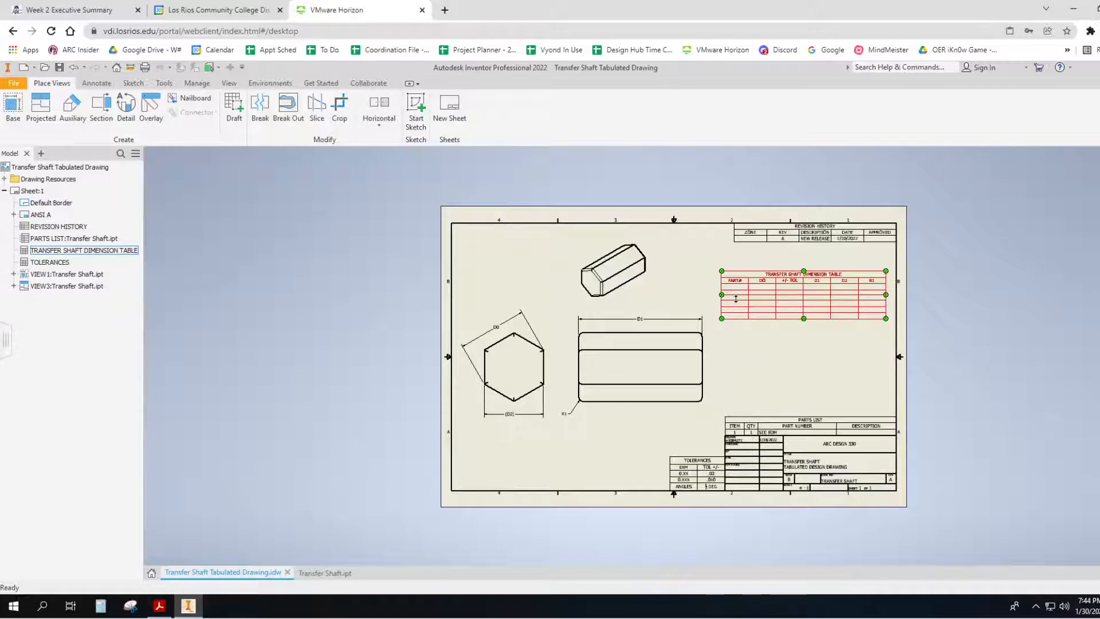
left_click(760, 325)
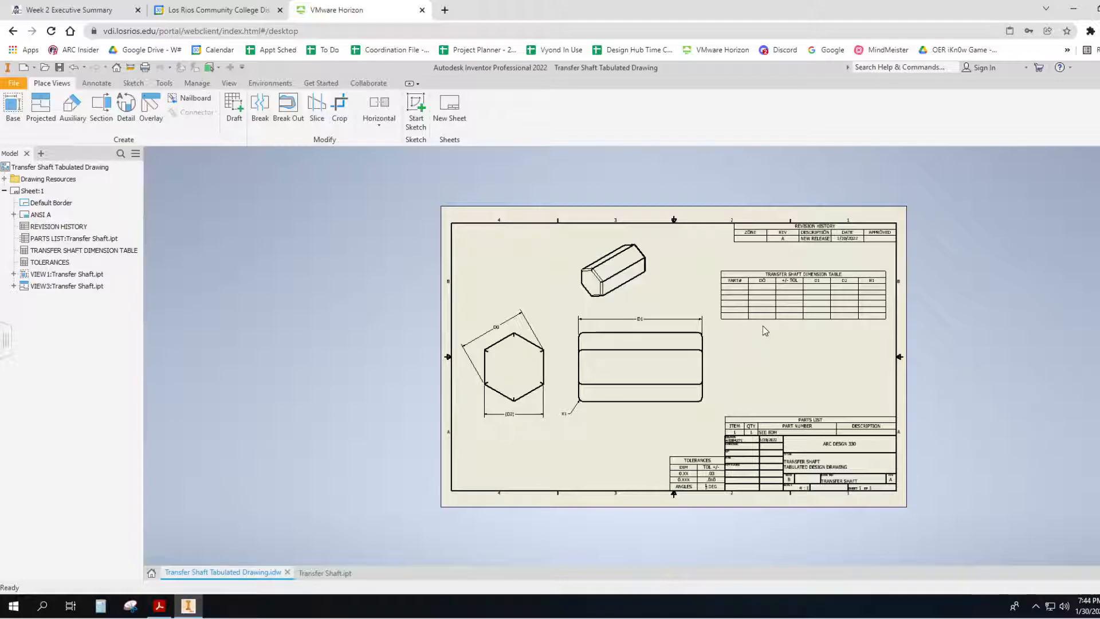
left_click(731, 304)
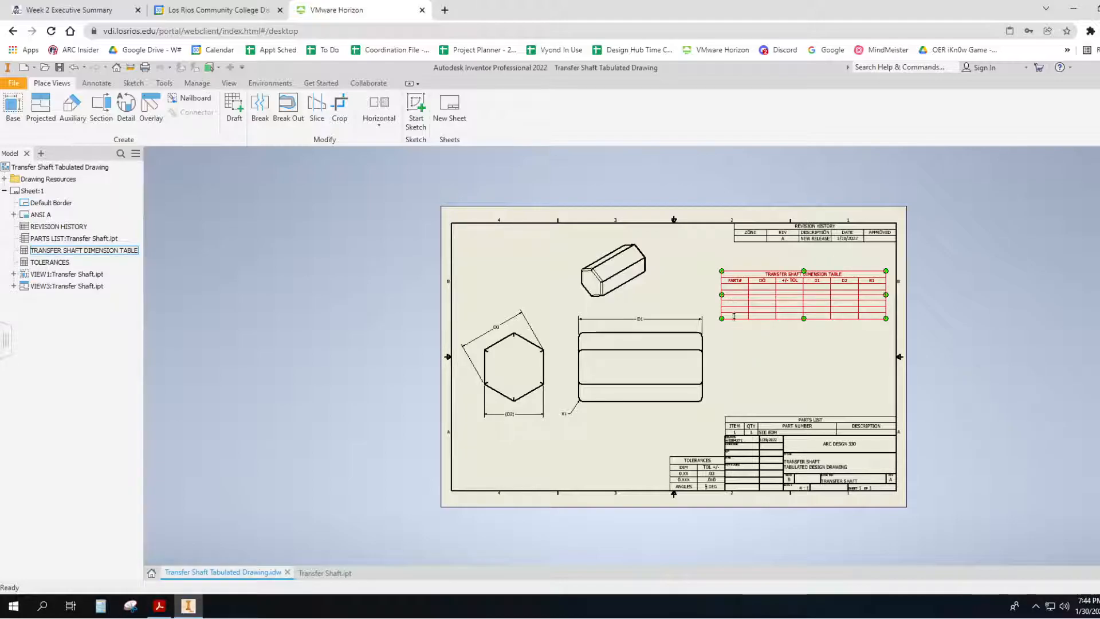
left_click(747, 338)
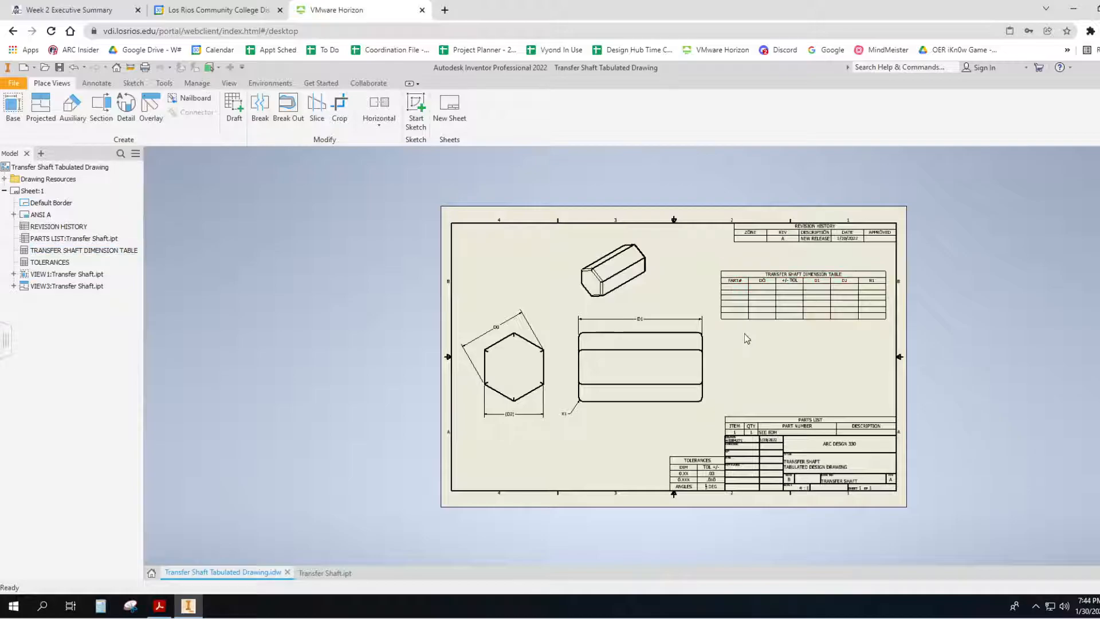
left_click(740, 291)
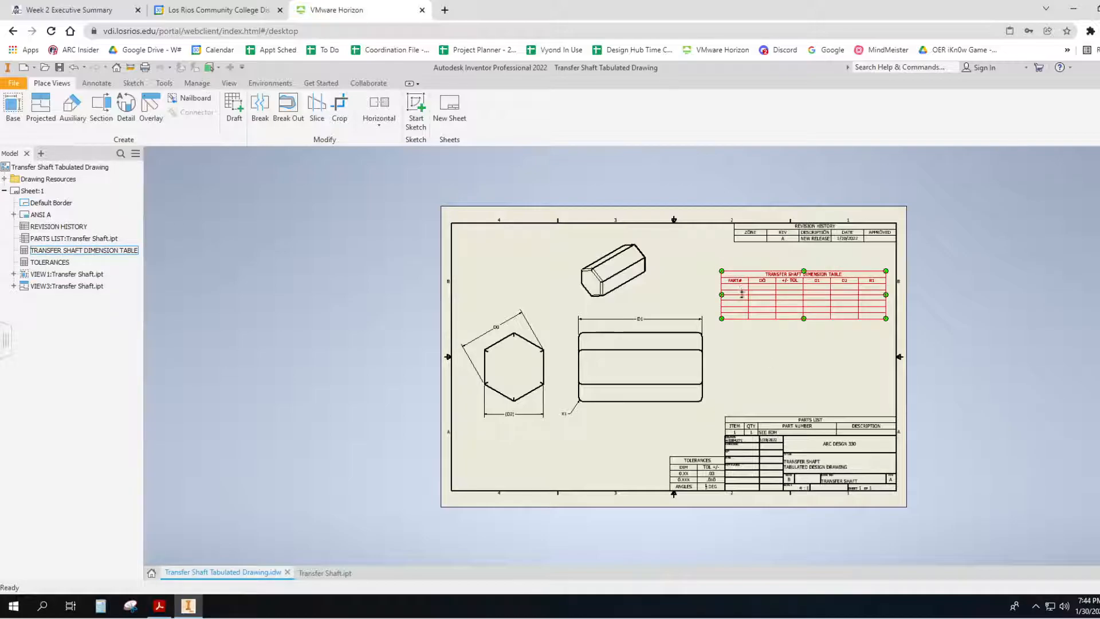
left_click(760, 349)
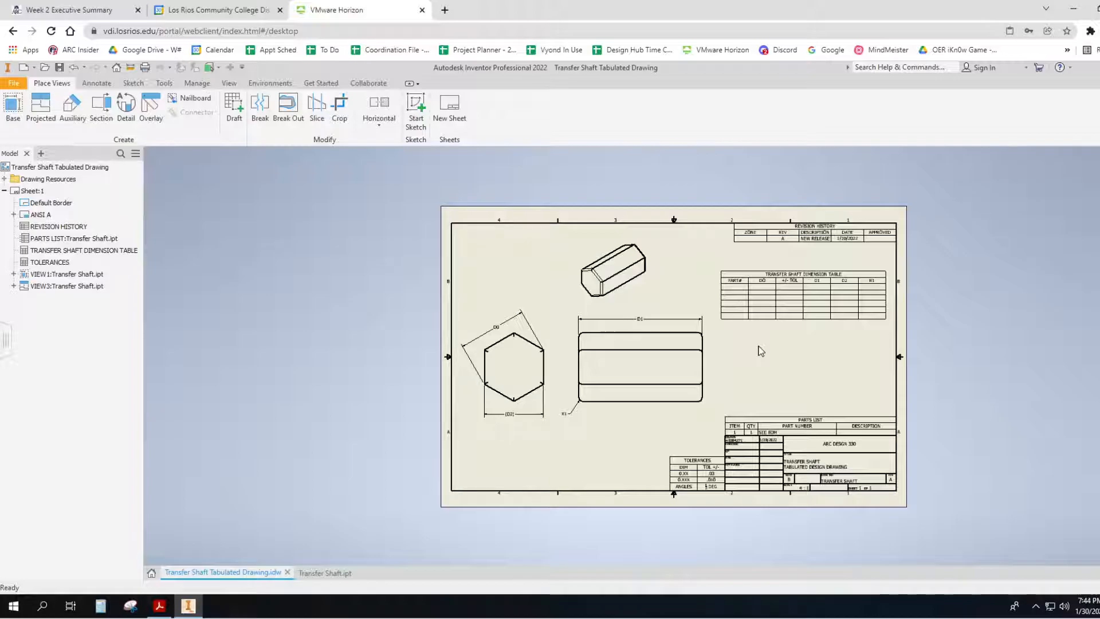
left_click(758, 304)
left_click(748, 264)
key("ctrl")
key("ctrl")
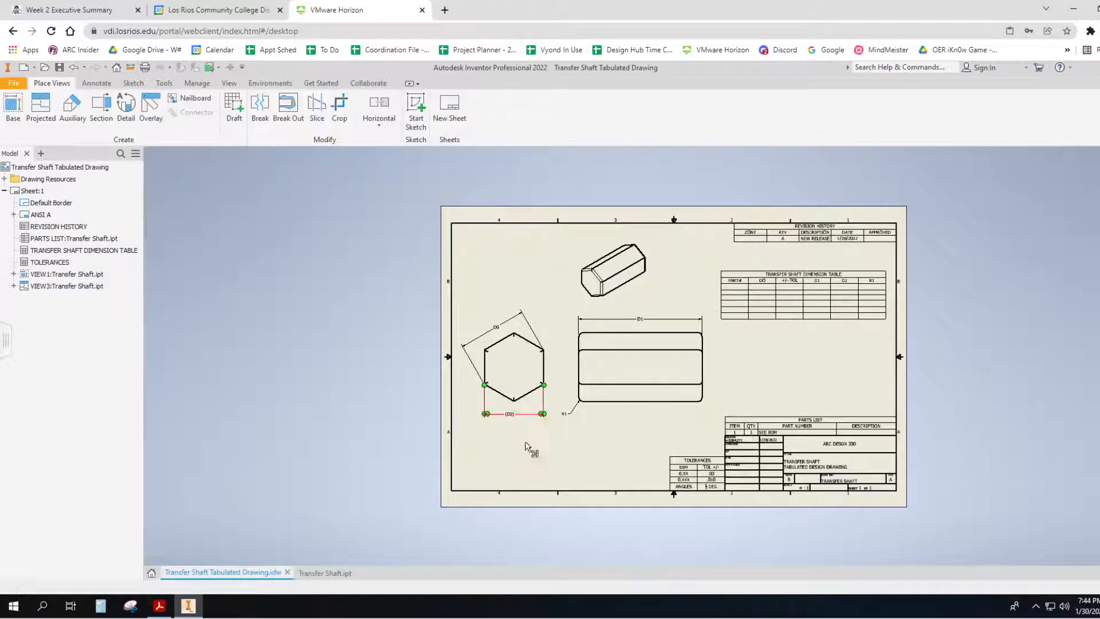
Switch to the Transfer Shaft part, review its model and reference parameters, and close the parameter list
left_click(331, 574)
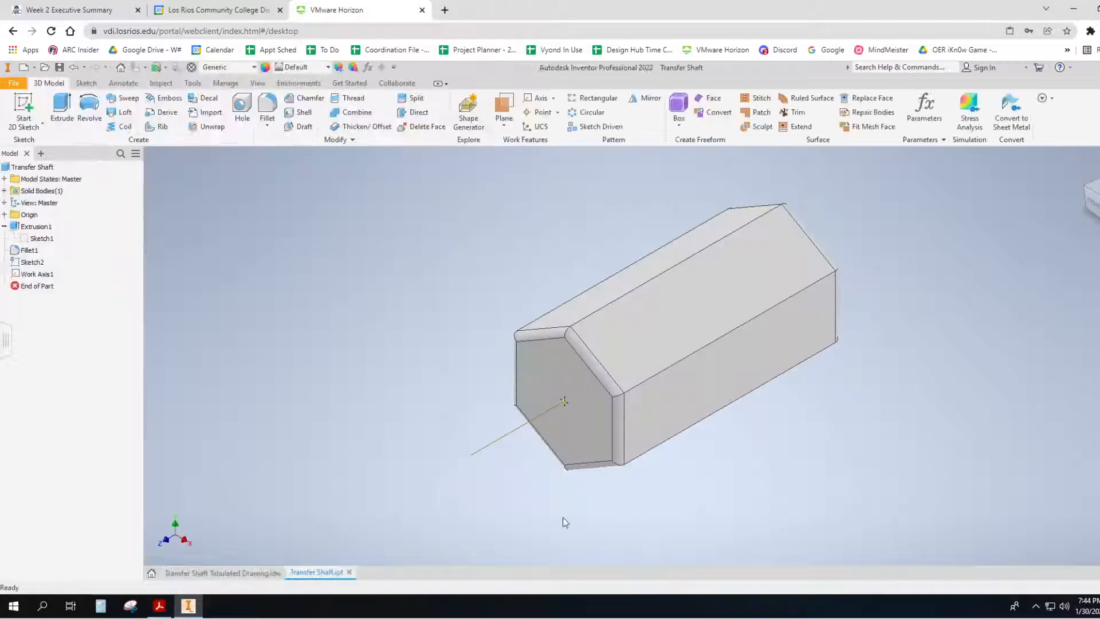
left_click(924, 110)
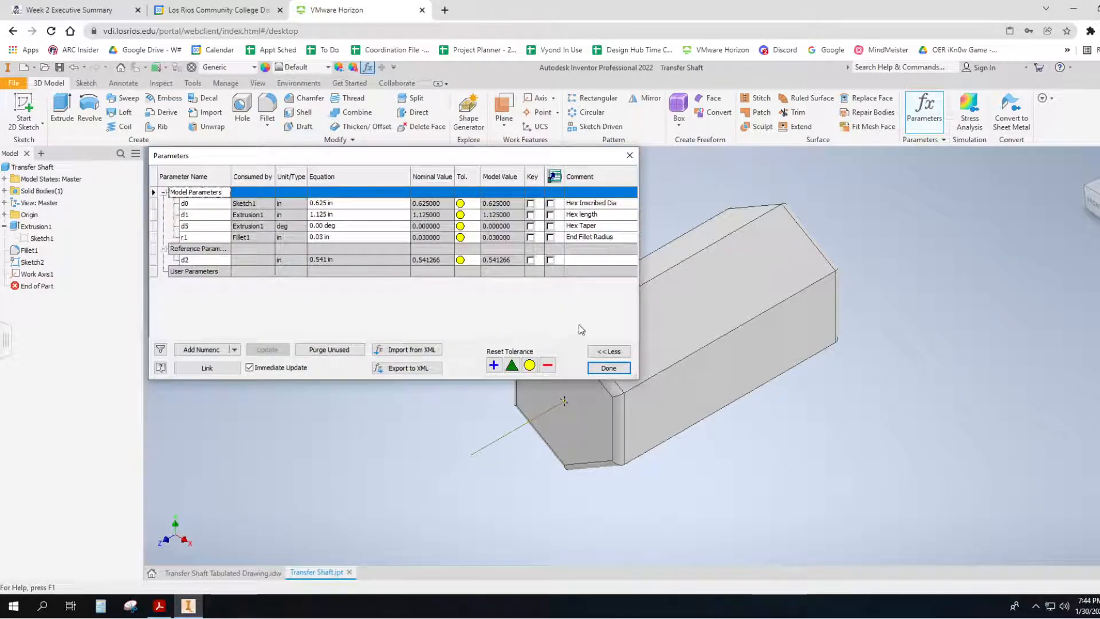
left_click(628, 155)
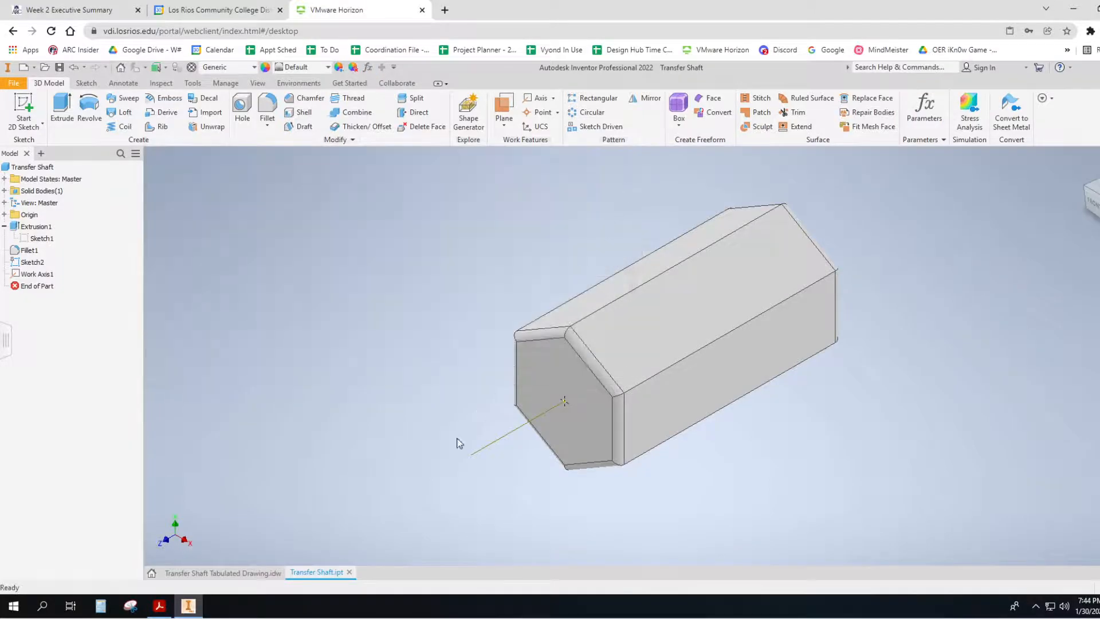